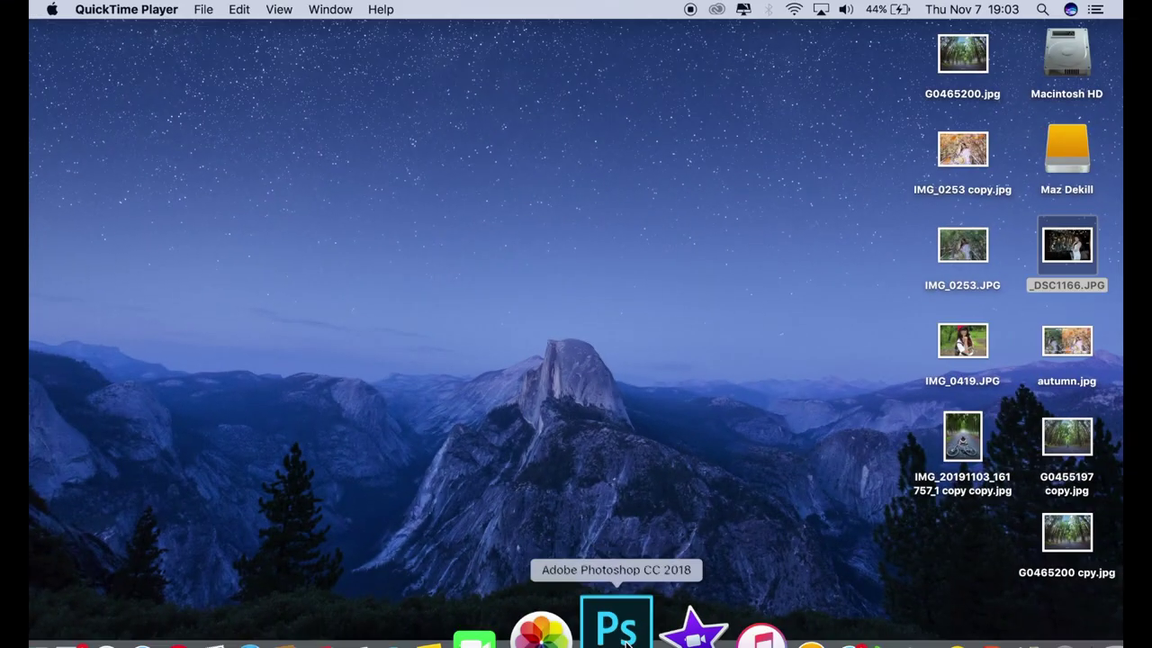
# Launch Adobe Photoshop CC 2018 from the Dock
pyautogui.click(616, 625)
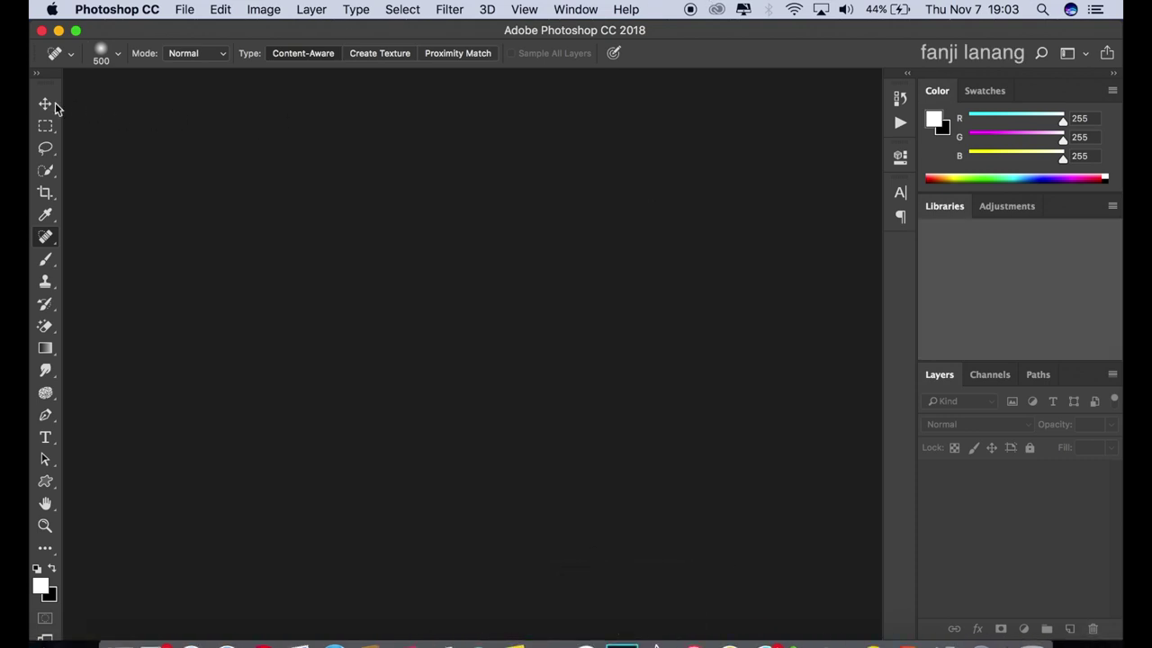
# Select the Move tool and open _DSC1166.JPG from the Desktop folder
pyautogui.click(45, 106)
pyautogui.click(180, 11)
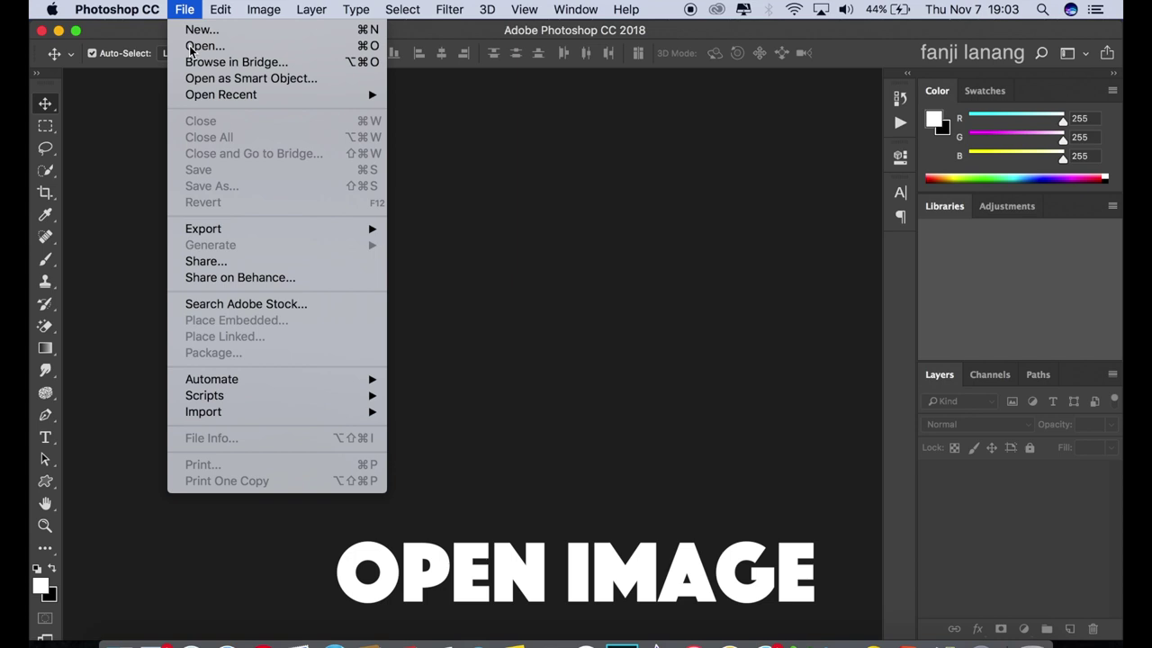
pyautogui.click(191, 46)
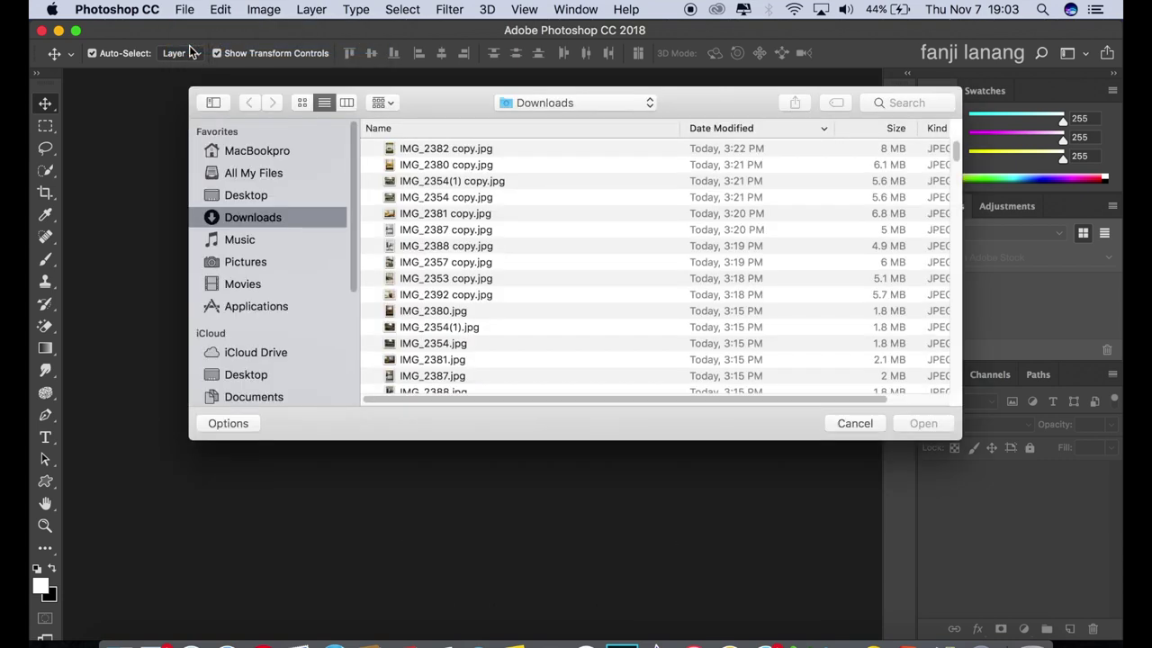
pyautogui.click(264, 196)
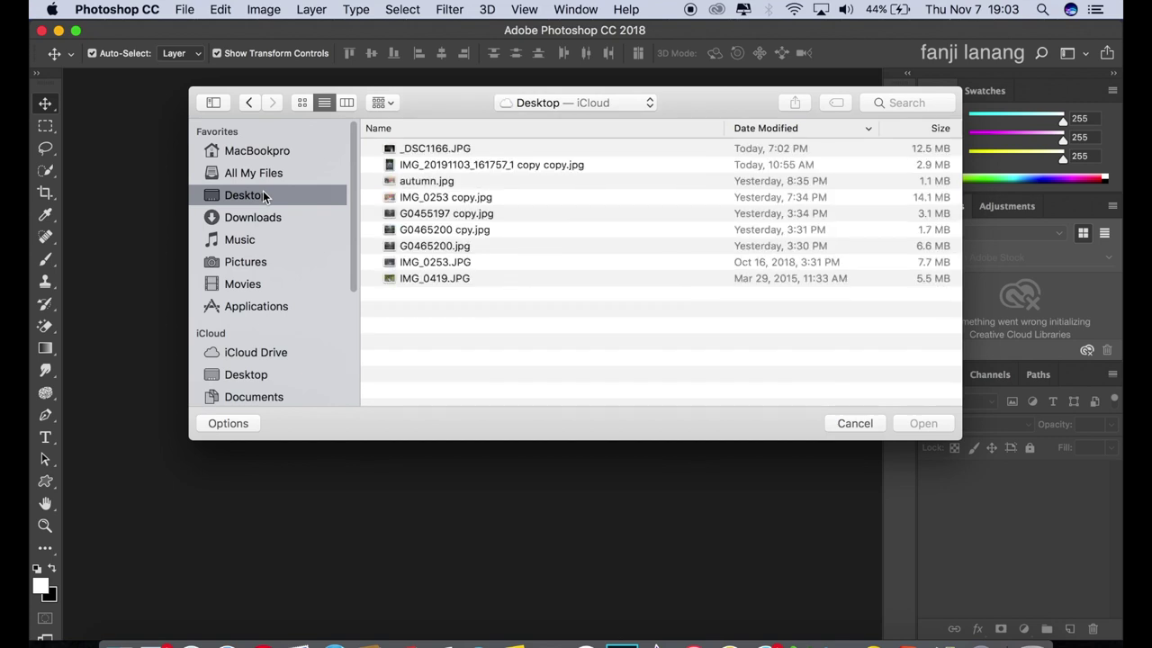
pyautogui.click(414, 152)
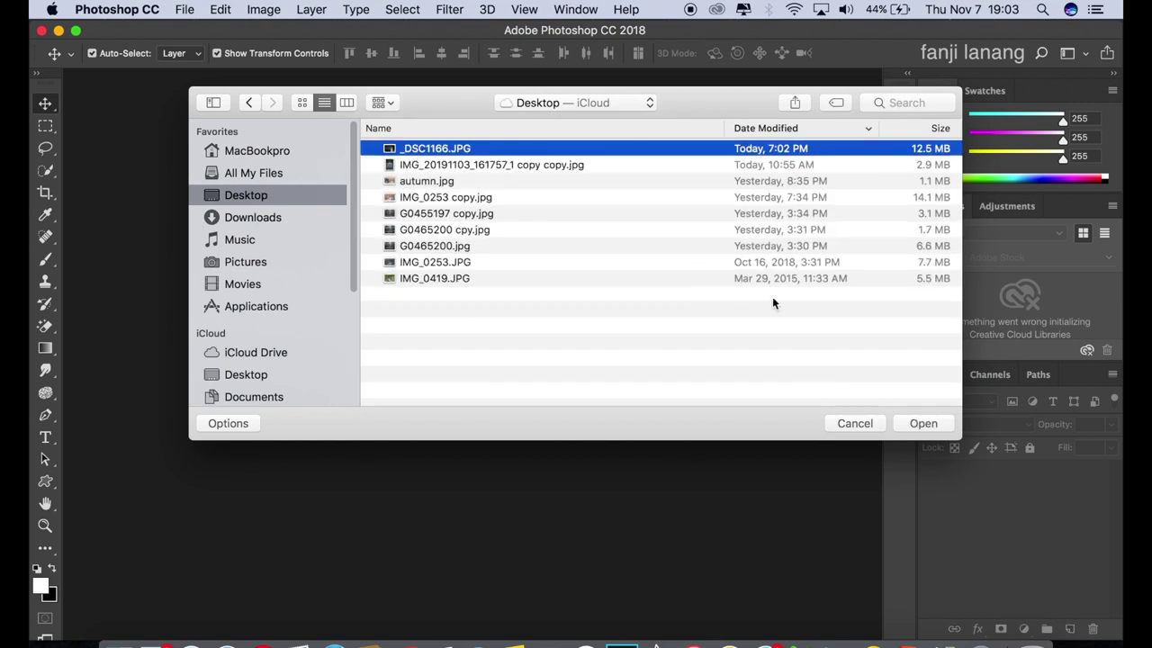
pyautogui.click(920, 427)
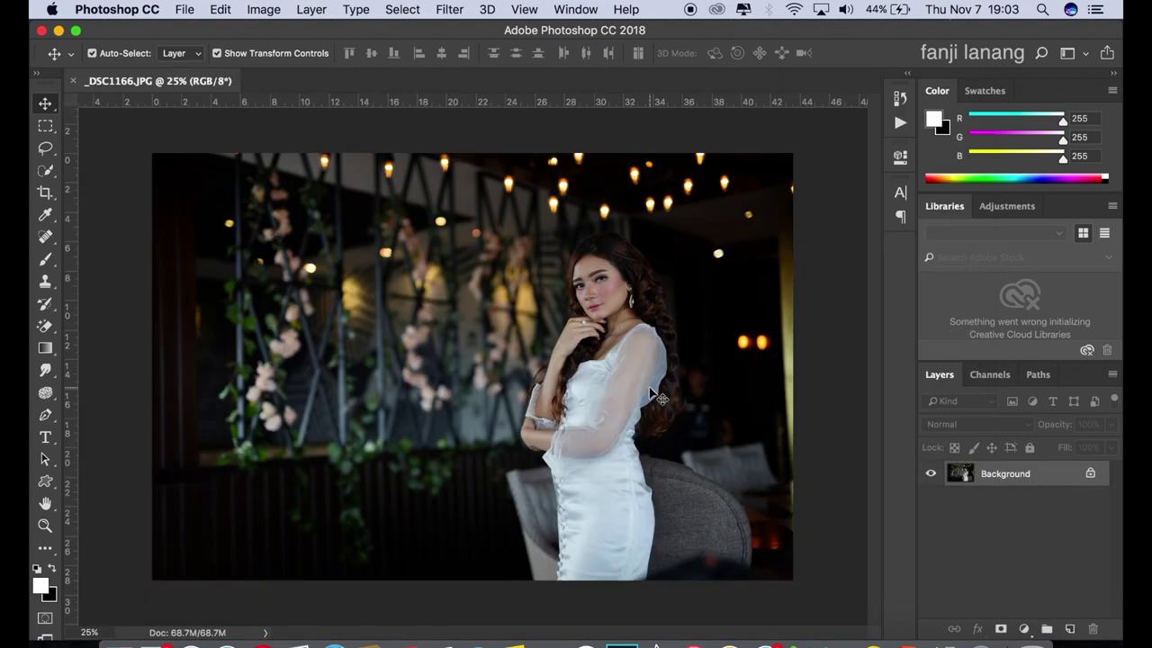
# Duplicate the Background layer and open the Camera Raw Filter on the copy
pyautogui.moveTo(1024, 478); pyautogui.dragTo(1071, 629)
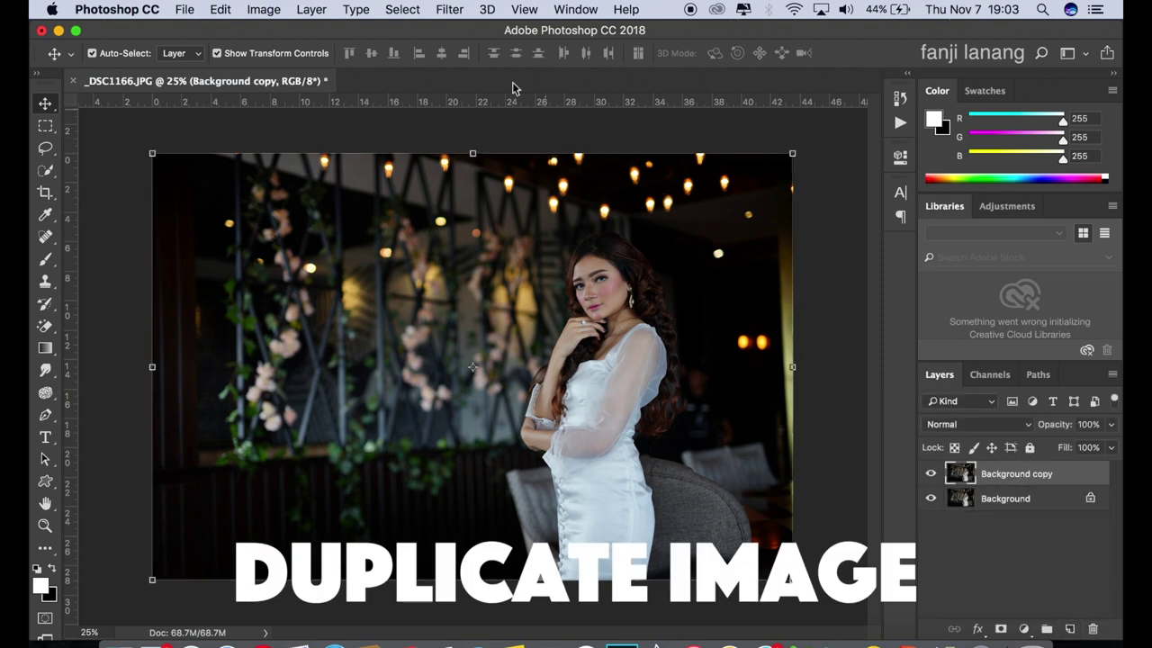
pyautogui.click(452, 11)
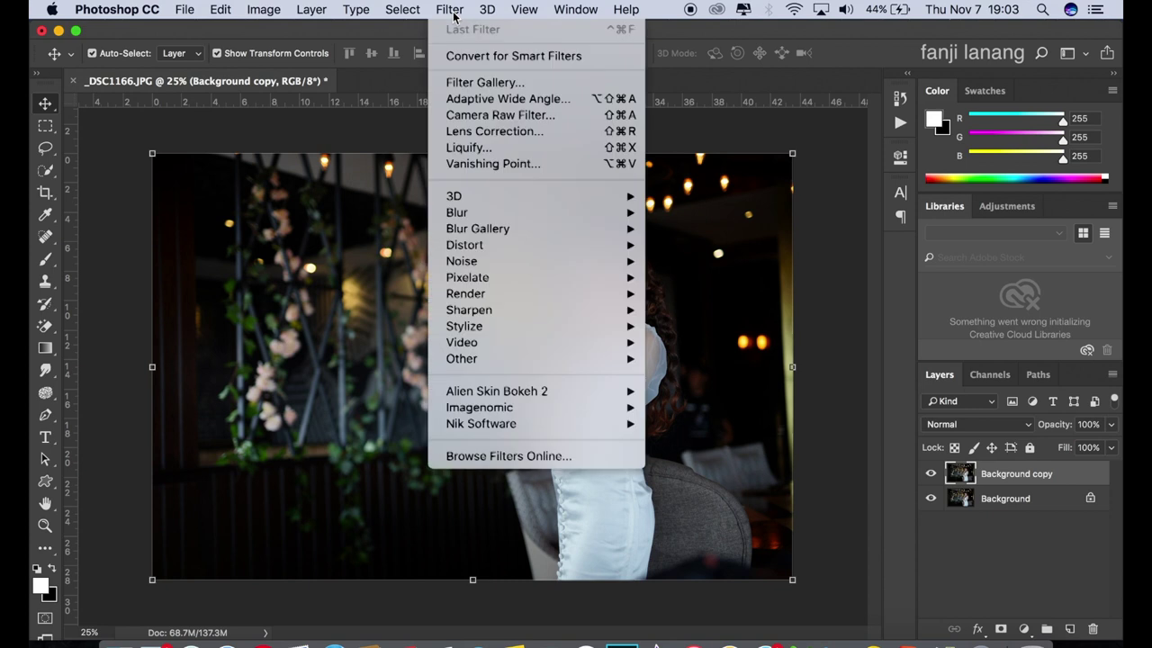
pyautogui.click(484, 114)
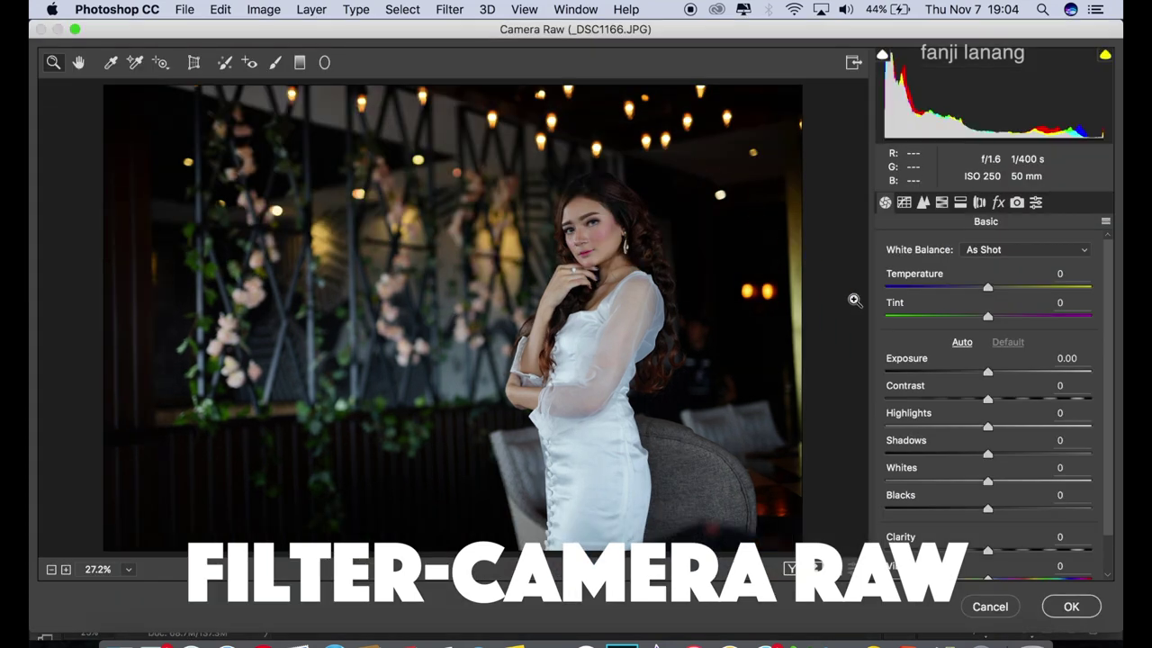
# In Camera Raw Basic, set Contrast +10, Shadows +30 and Clarity +10
pyautogui.click(999, 400)
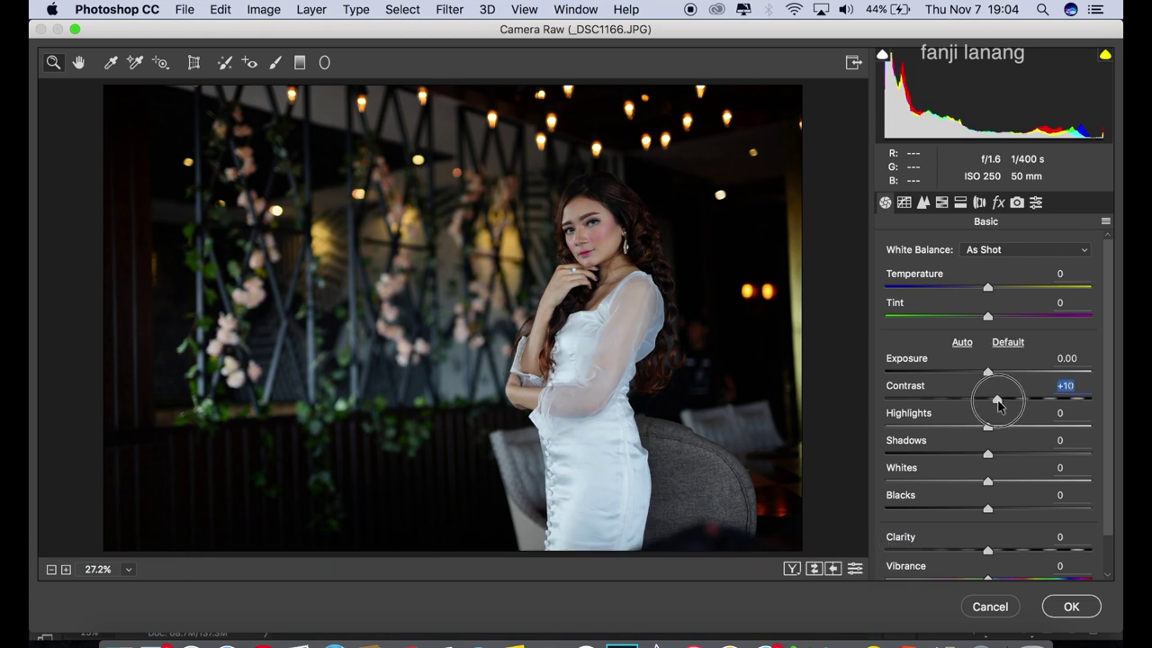
pyautogui.moveTo(999, 401); pyautogui.dragTo(999, 405)
pyautogui.moveTo(1021, 455); pyautogui.dragTo(1018, 455)
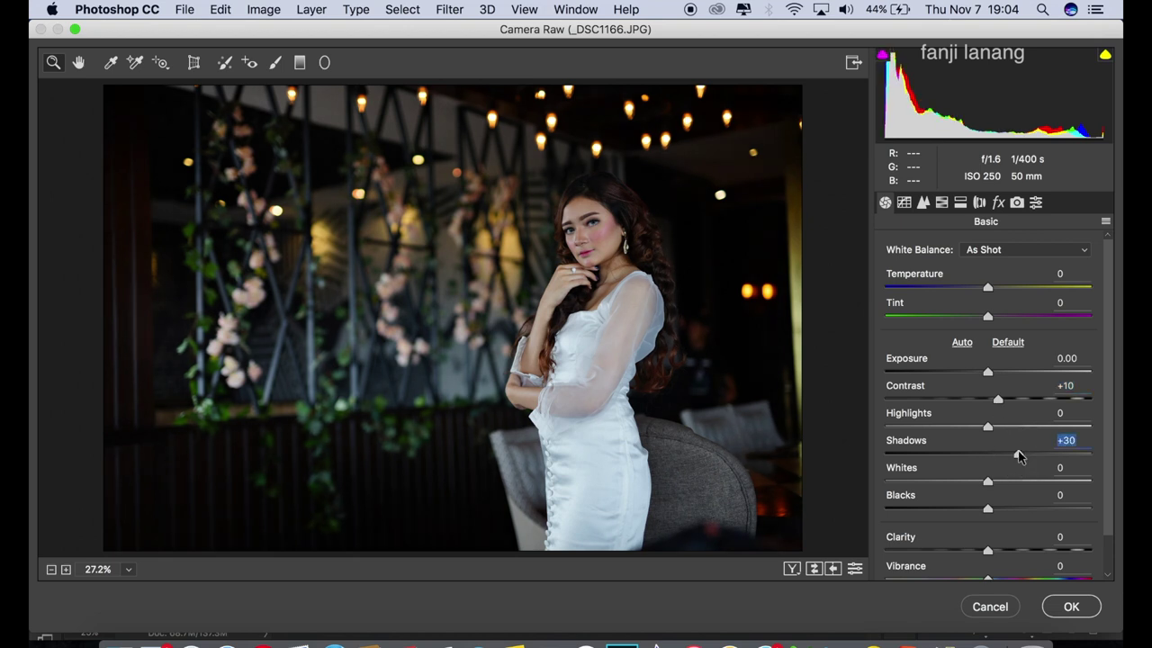
pyautogui.moveTo(988, 551); pyautogui.dragTo(1002, 556)
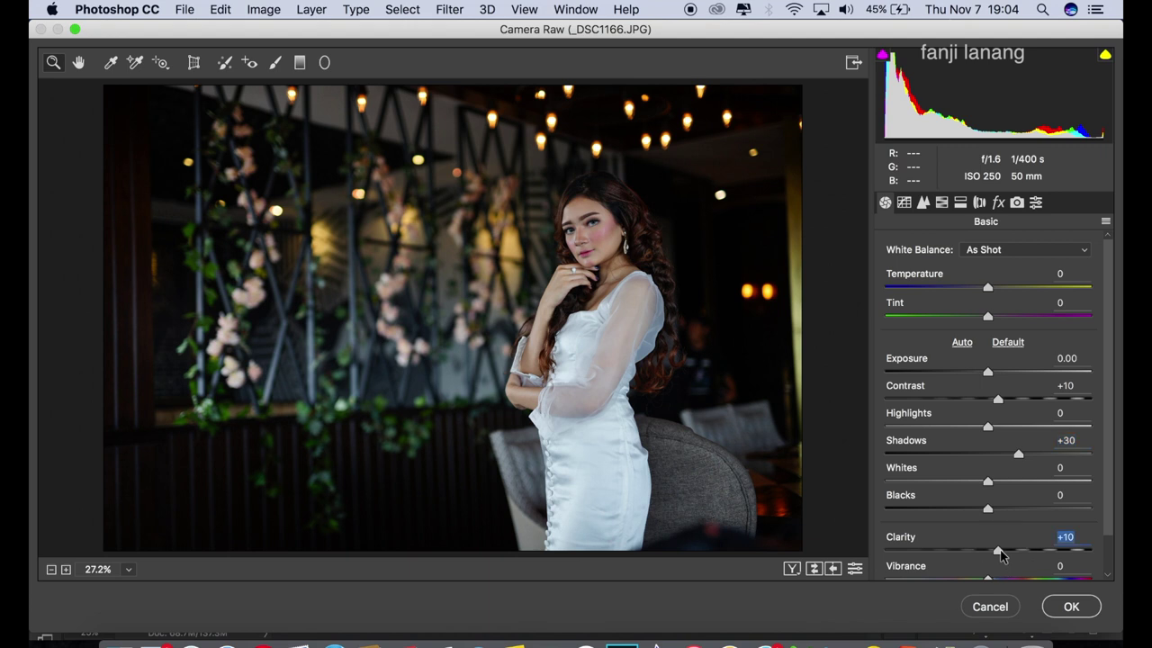
pyautogui.click(905, 202)
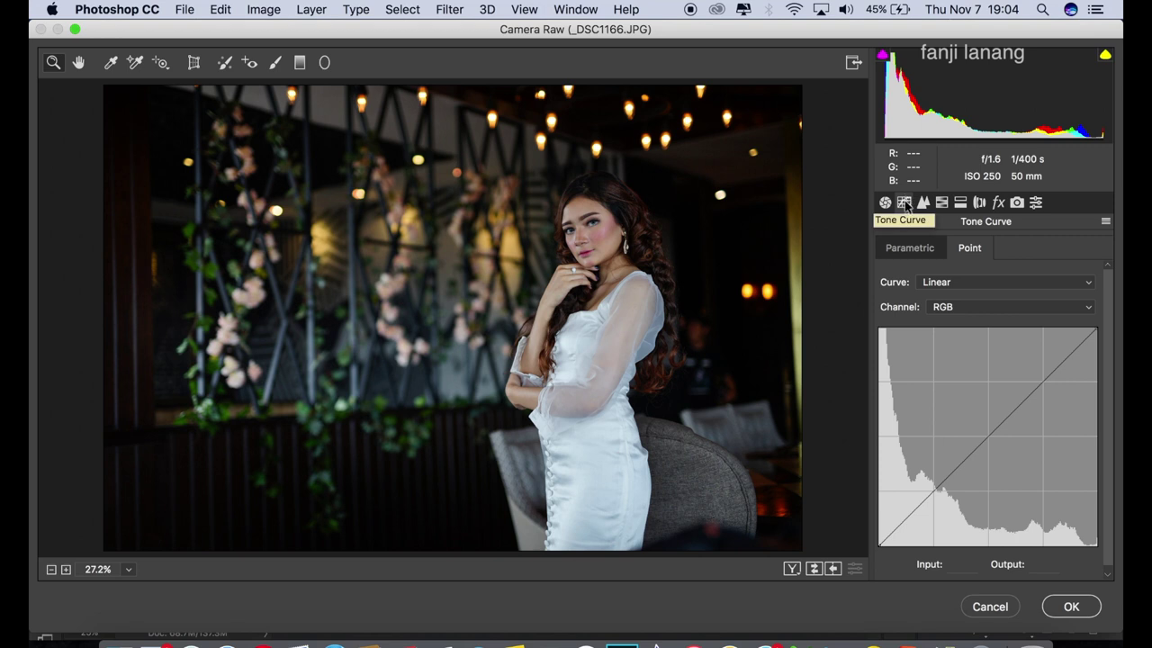
# Raise the Parametric tone curve Lights to about +15
pyautogui.click(897, 253)
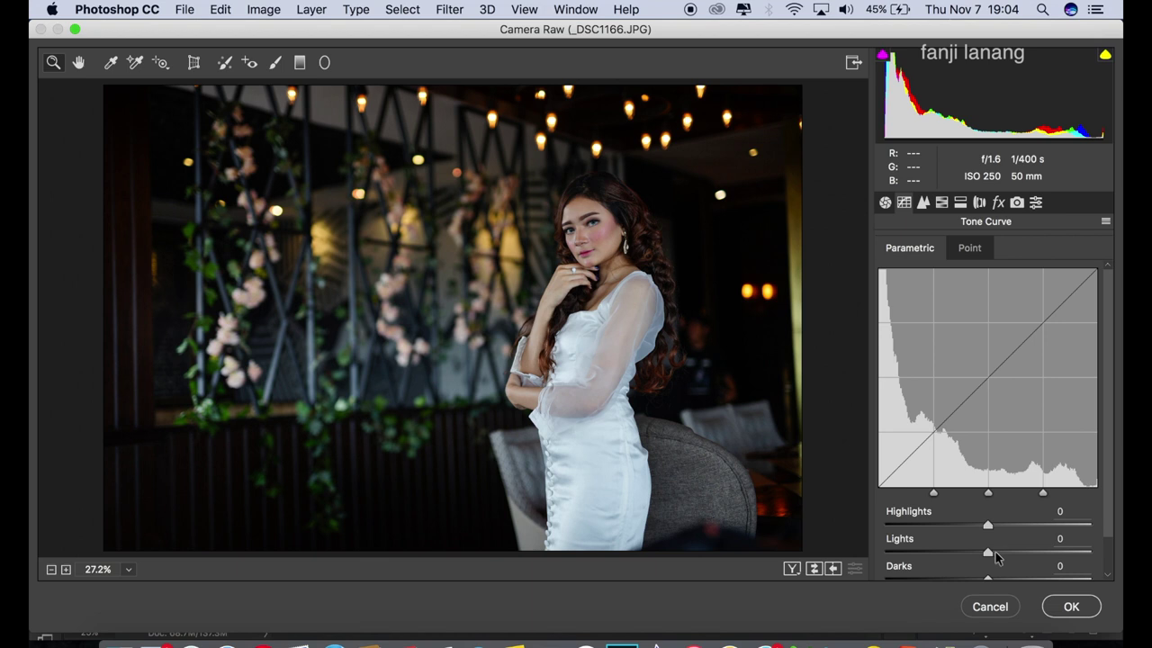
pyautogui.moveTo(995, 552); pyautogui.dragTo(1005, 556)
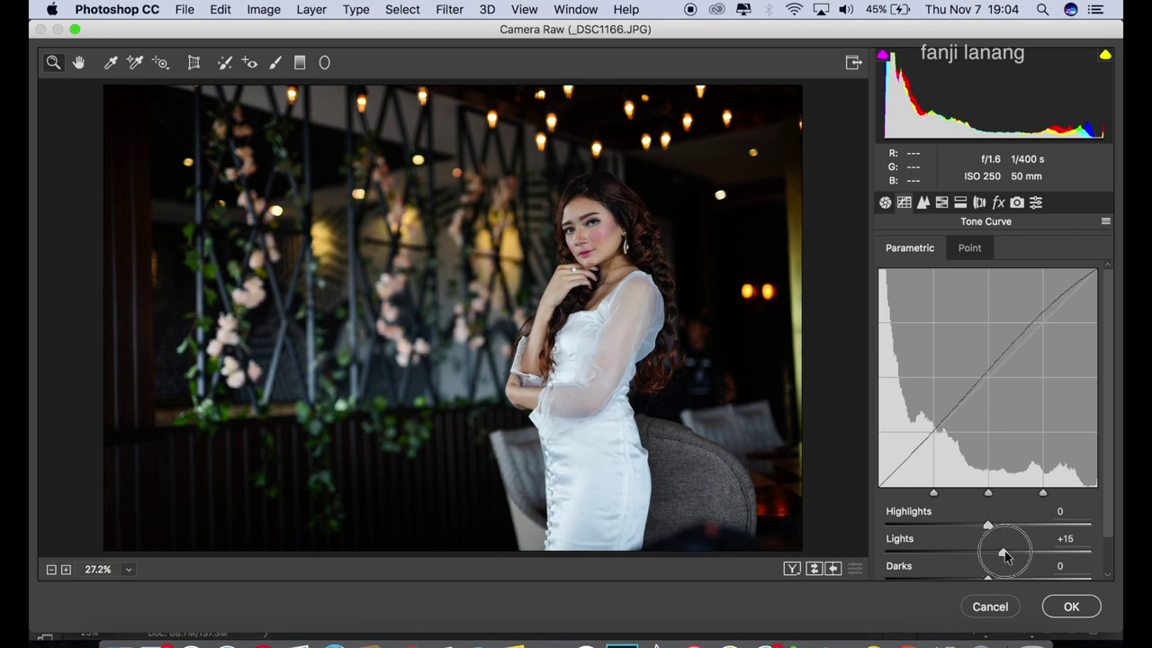
pyautogui.moveTo(1005, 556); pyautogui.dragTo(1003, 553)
# Build a custom RGB point curve with raised black point, shadow point and lifted midpoint
pyautogui.click(969, 252)
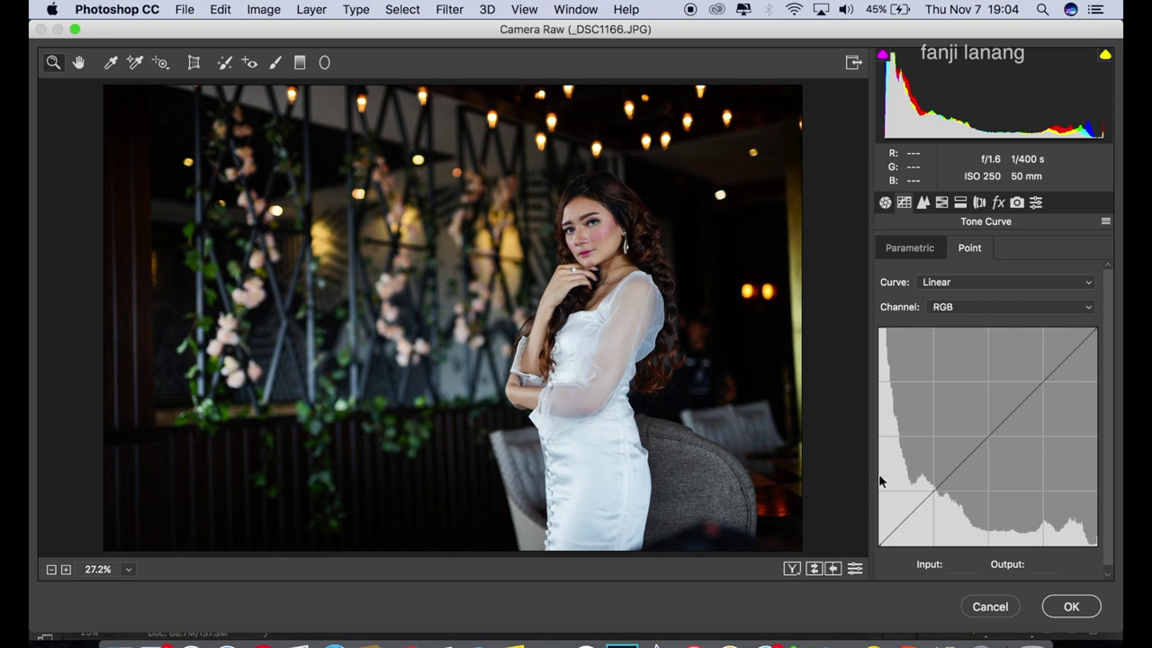
pyautogui.moveTo(879, 544); pyautogui.dragTo(866, 545)
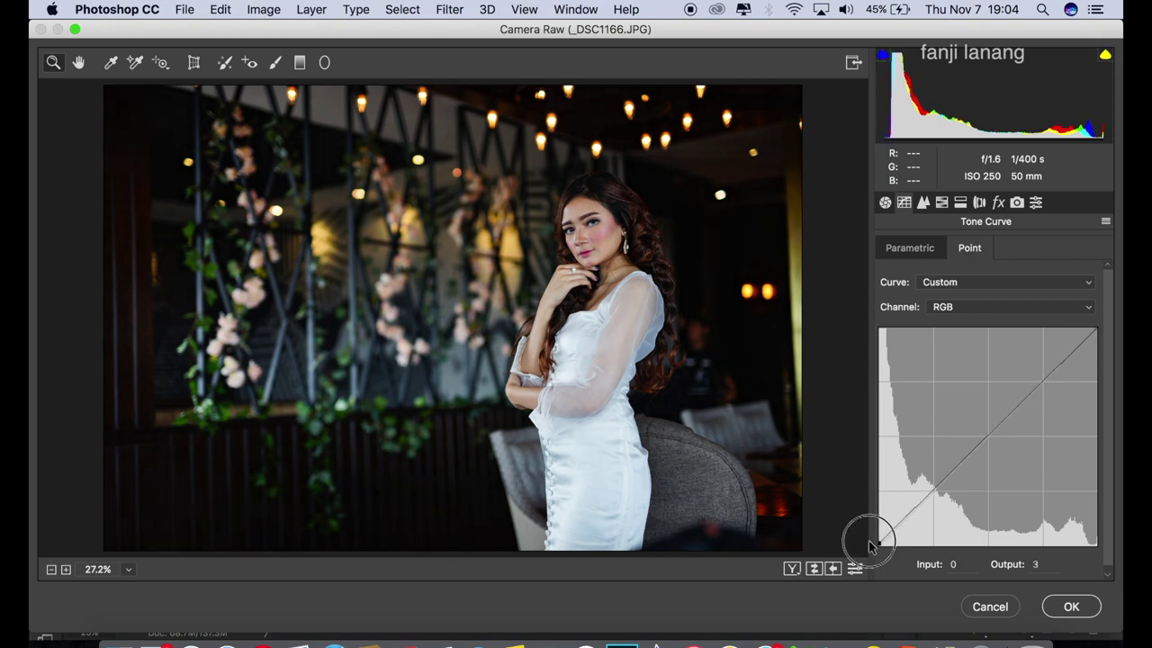
pyautogui.click(932, 491)
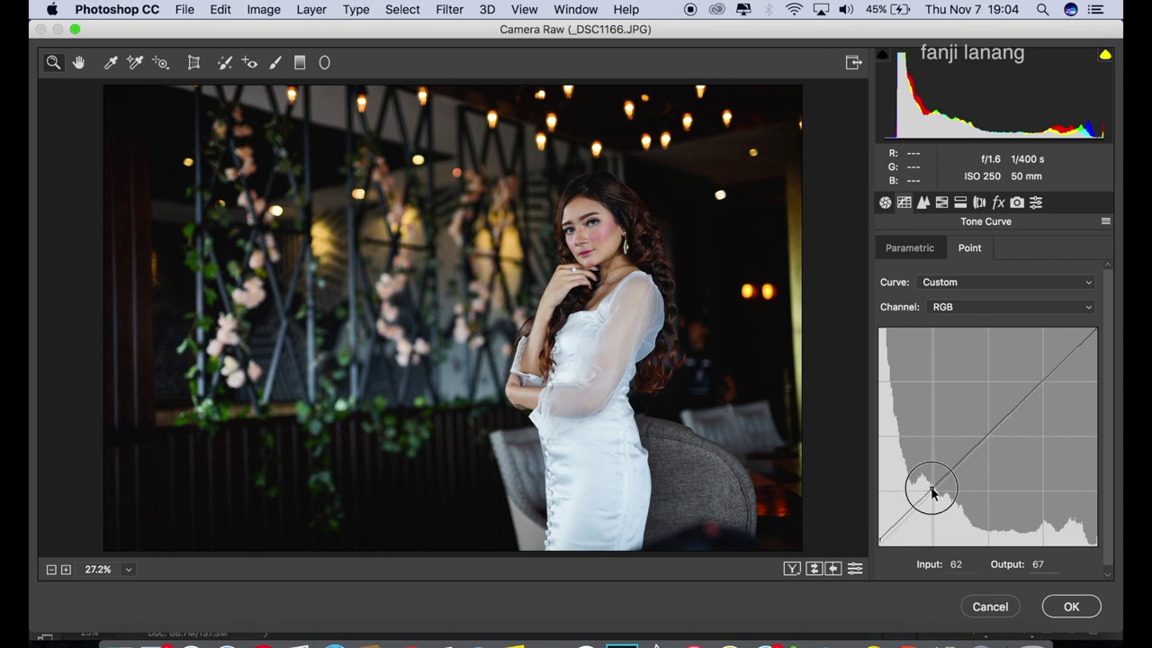
pyautogui.click(989, 442)
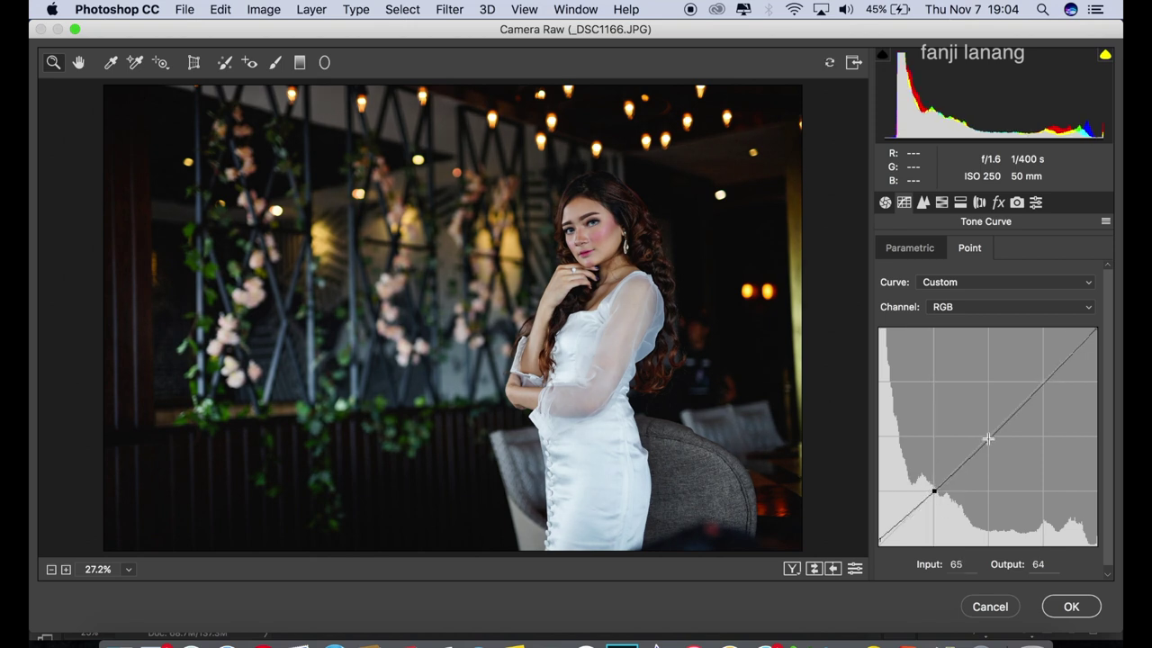
pyautogui.moveTo(988, 443); pyautogui.dragTo(986, 437)
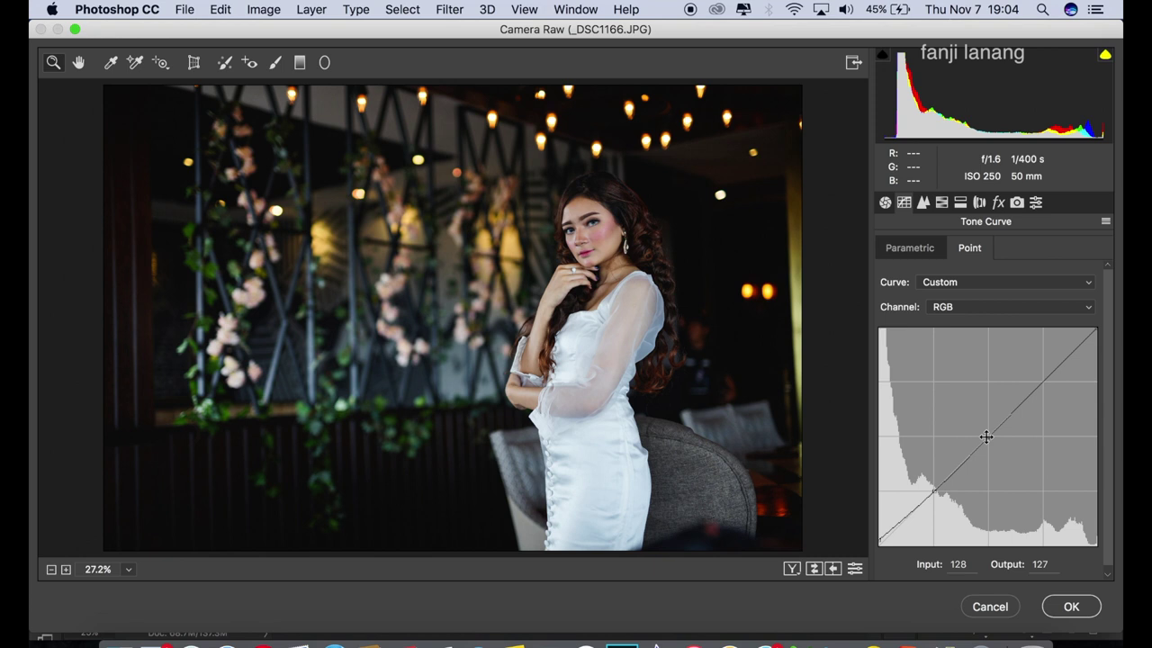
# Shift the HSL hues of Reds to +3 and Oranges to +10
pyautogui.click(921, 203)
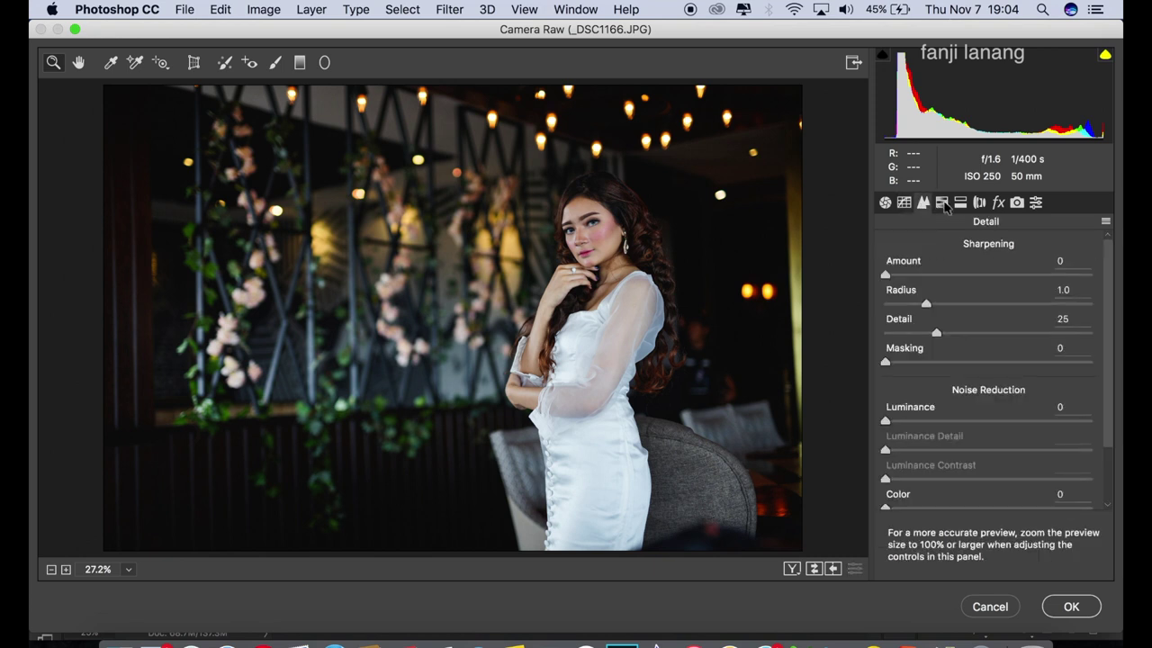
pyautogui.click(942, 203)
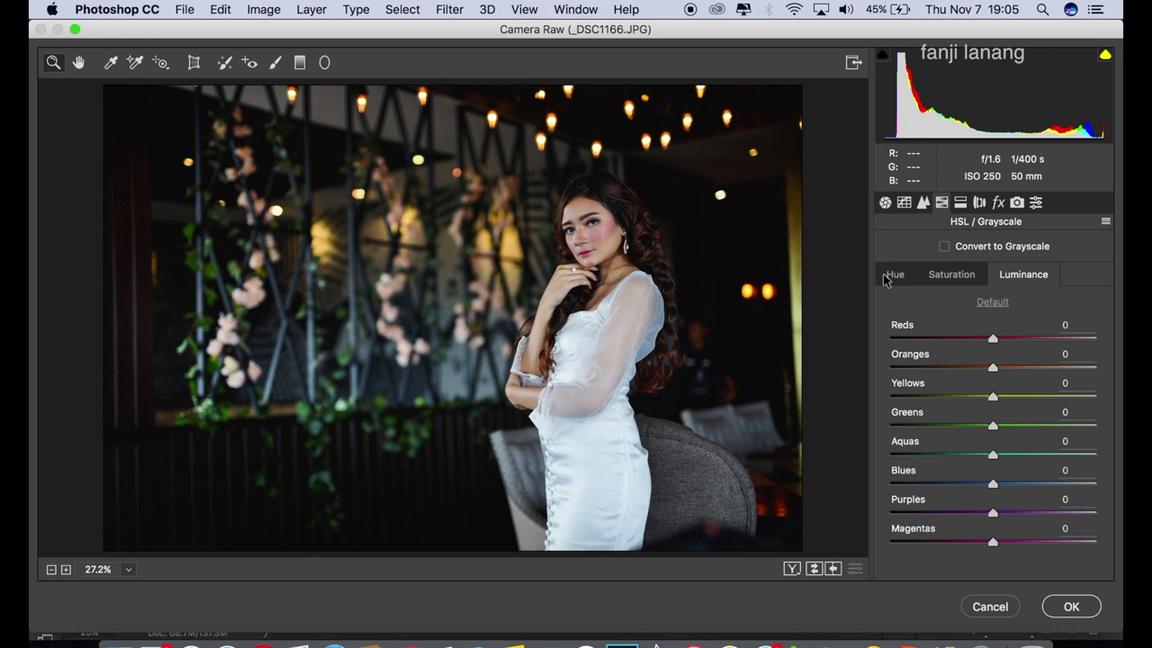
pyautogui.click(885, 278)
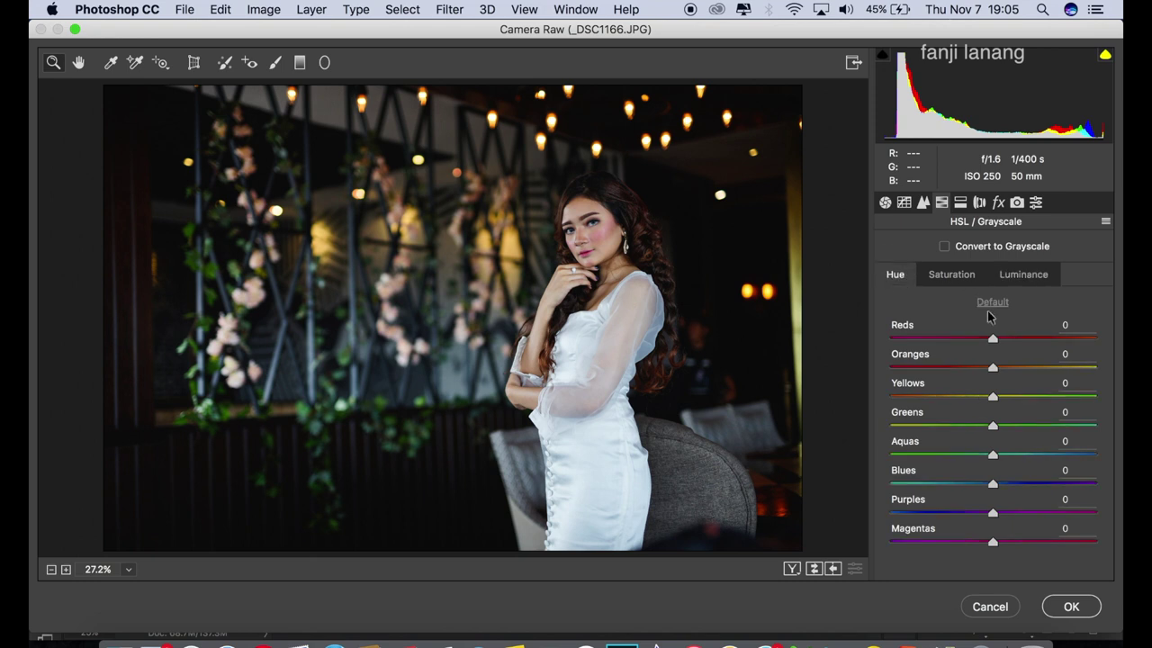
pyautogui.moveTo(993, 339); pyautogui.dragTo(1004, 369)
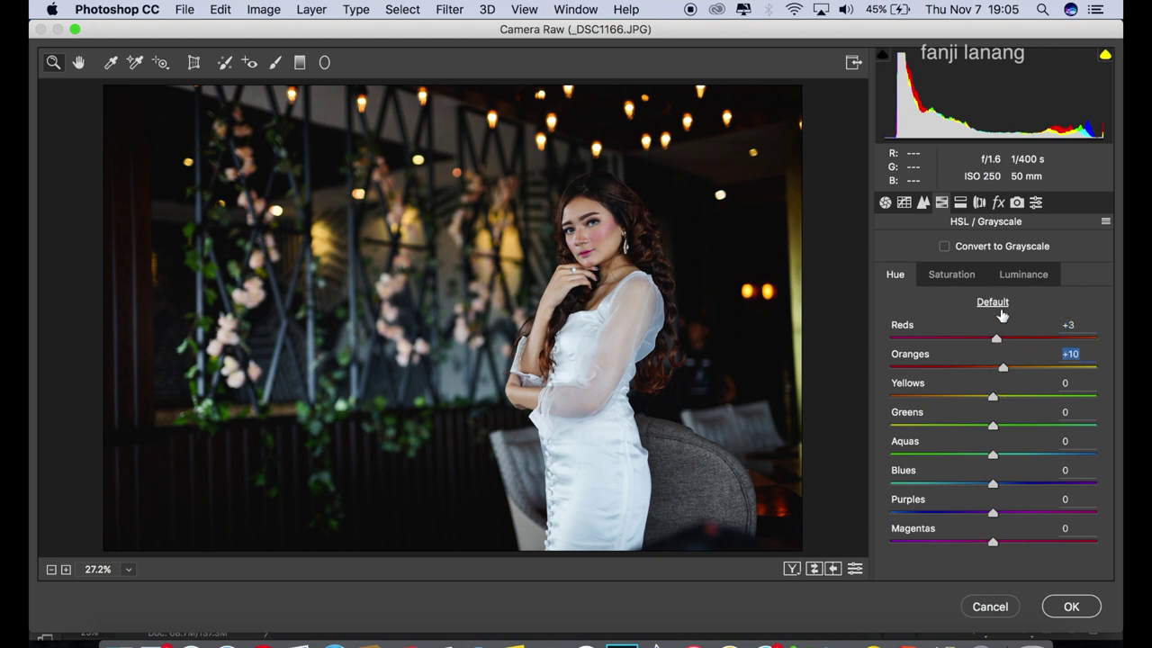
# Lower HSL saturation of Aquas to -5 and Blues to -15
pyautogui.click(953, 279)
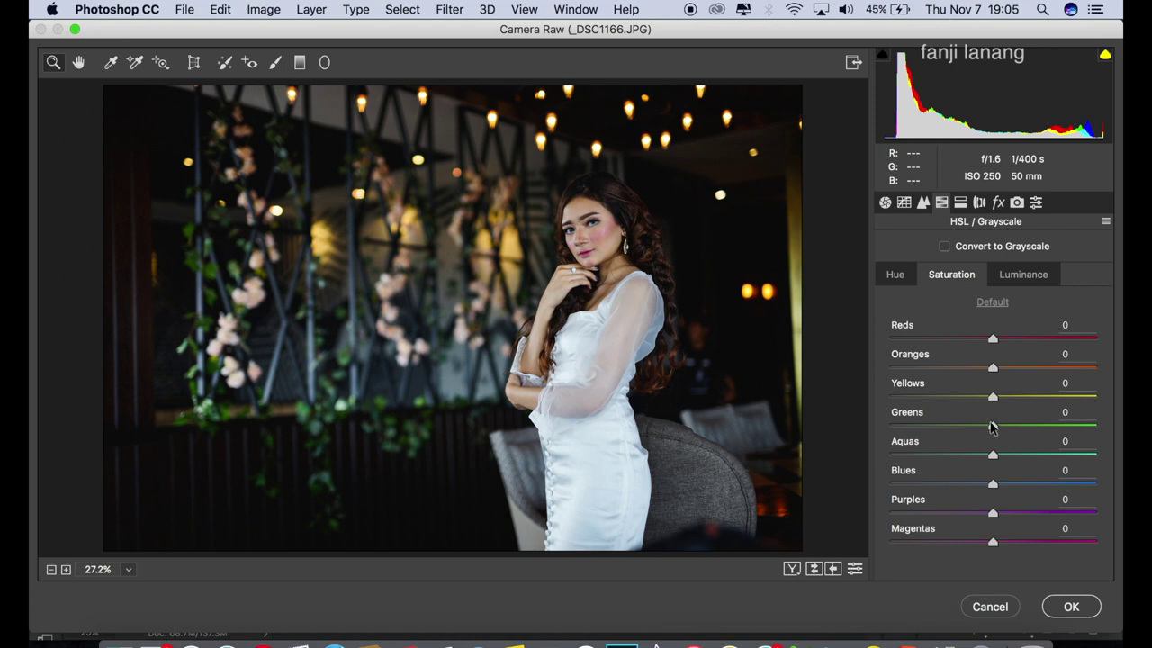
pyautogui.moveTo(986, 456); pyautogui.dragTo(978, 486)
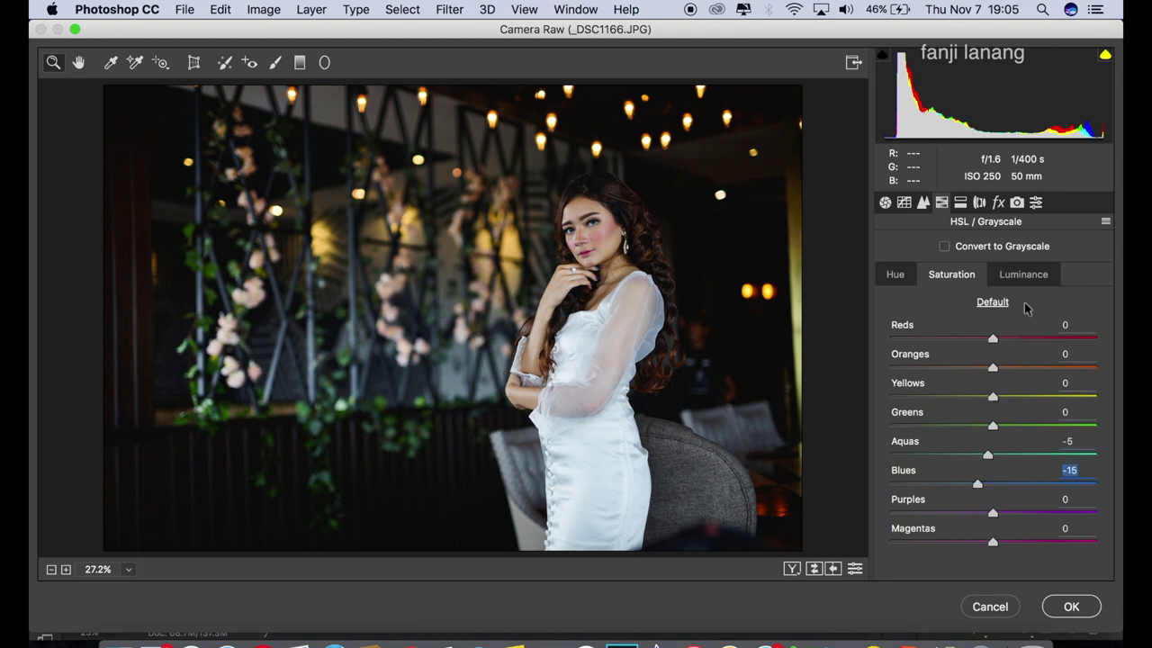
pyautogui.click(1022, 279)
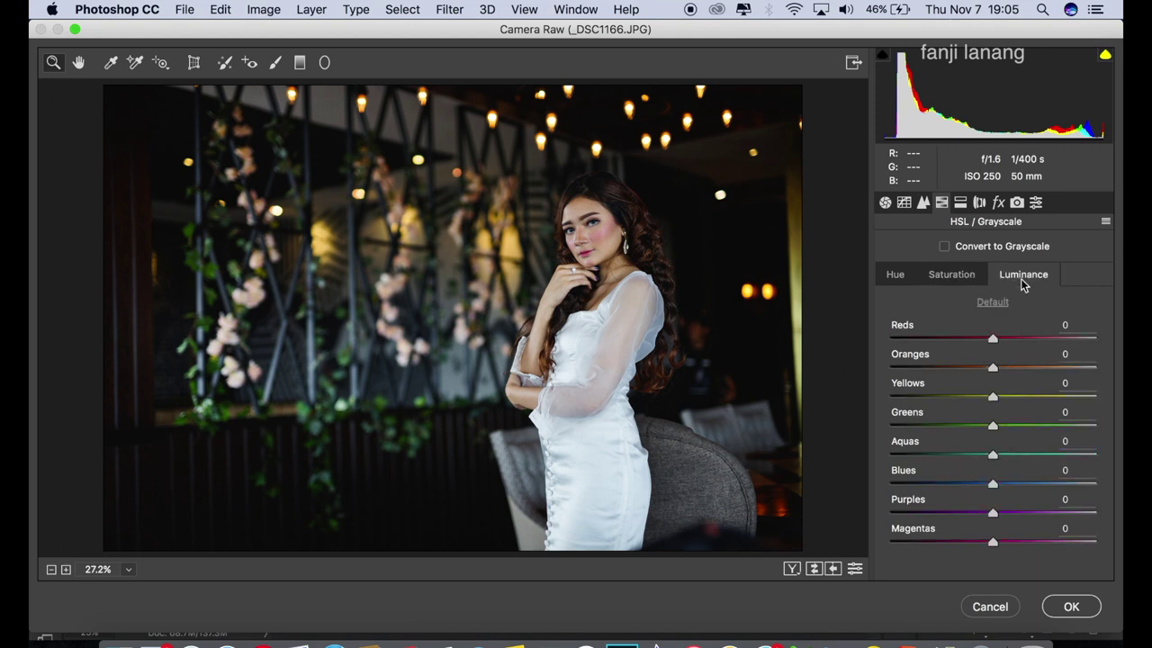
pyautogui.click(960, 204)
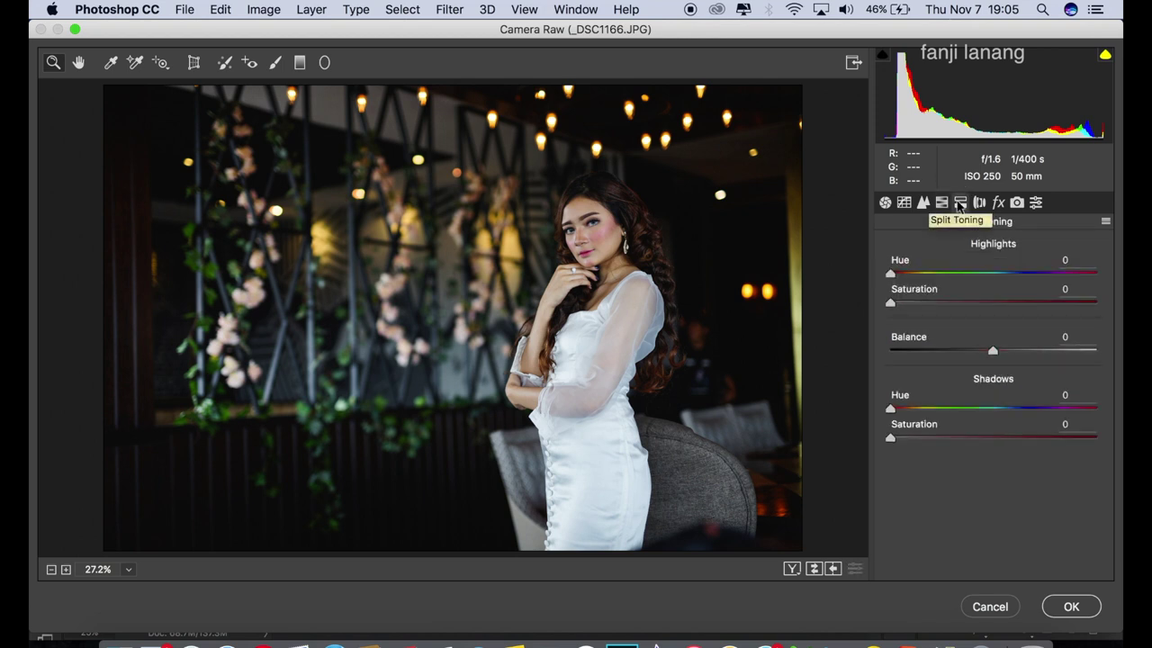
# Tint the highlights with hue 197 at saturation 12
pyautogui.click(996, 272)
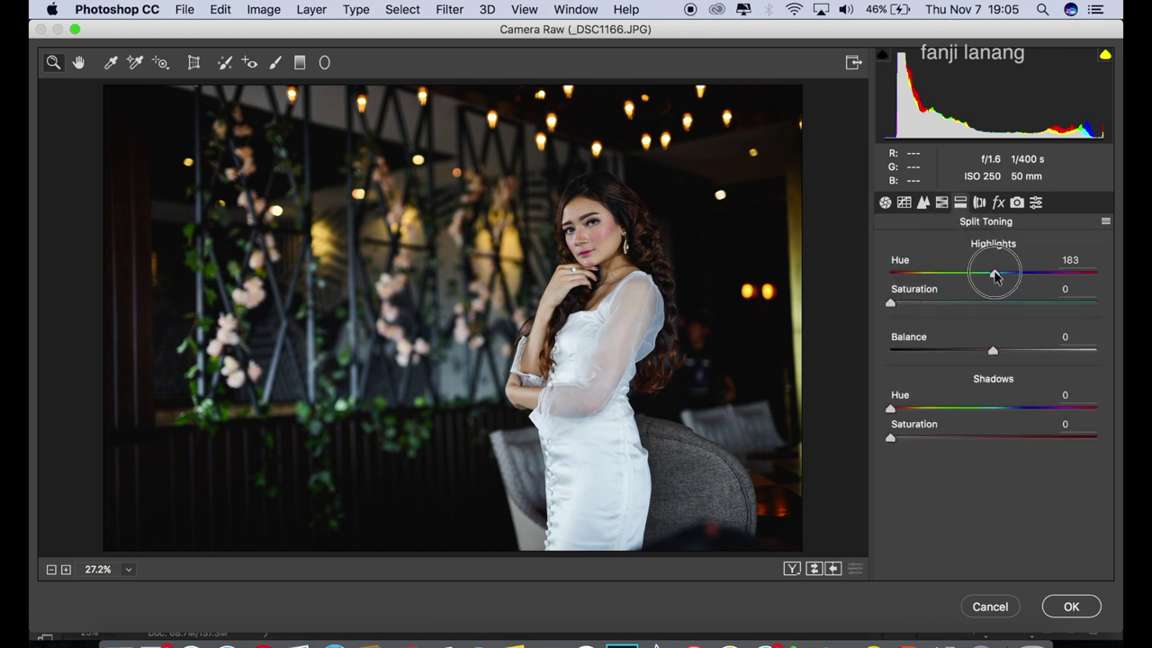
pyautogui.moveTo(997, 275); pyautogui.dragTo(1005, 278)
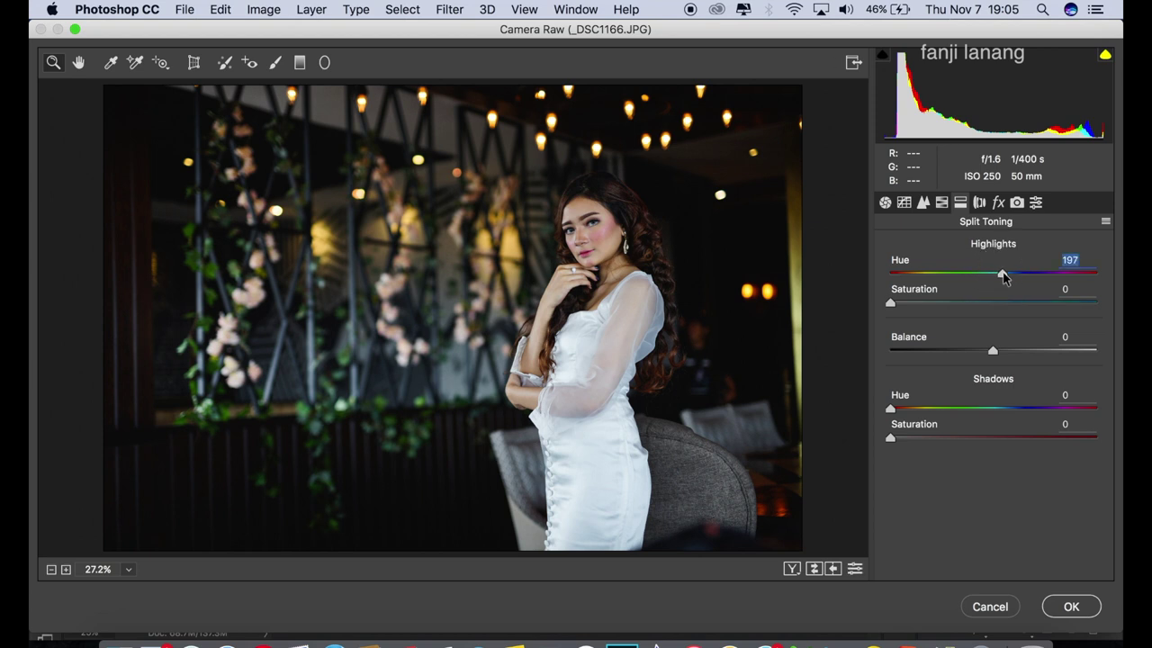
pyautogui.moveTo(904, 303); pyautogui.dragTo(916, 308)
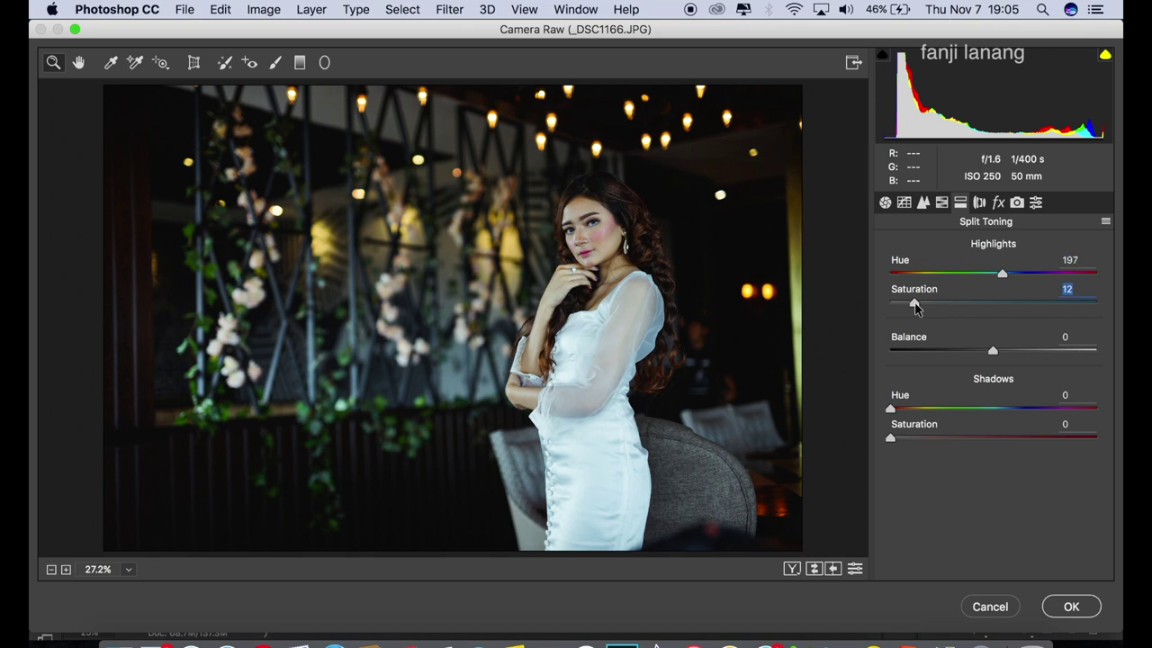
# Tint the shadows with hue 225 at saturation 30
pyautogui.moveTo(992, 410); pyautogui.dragTo(1021, 416)
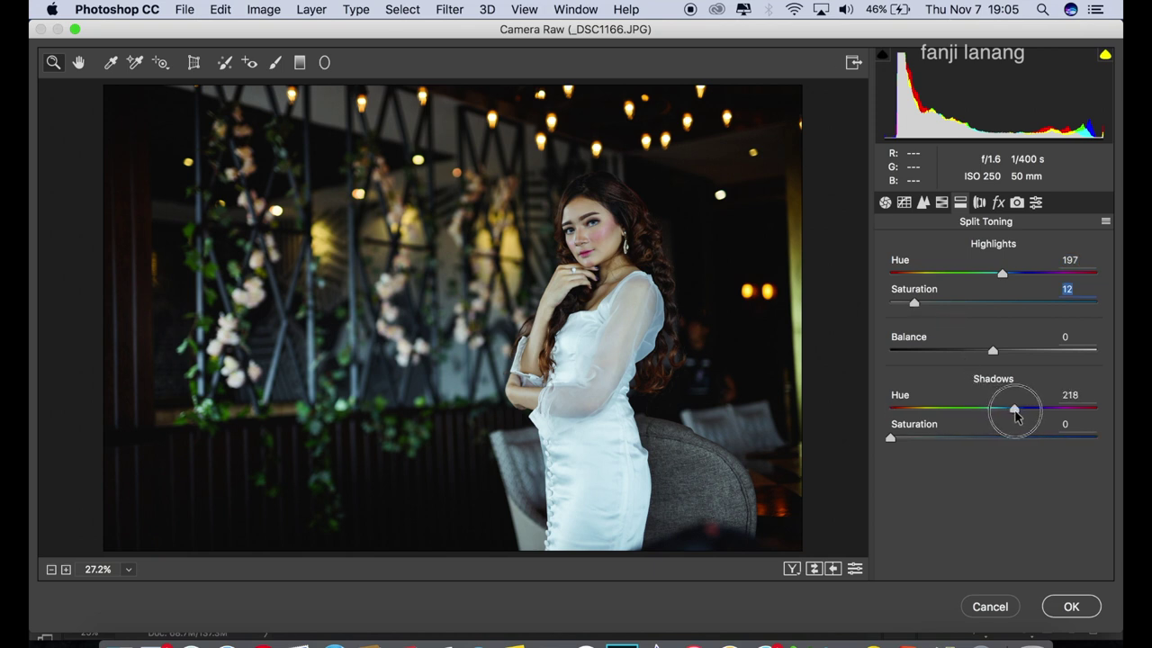
pyautogui.moveTo(918, 441); pyautogui.dragTo(950, 443)
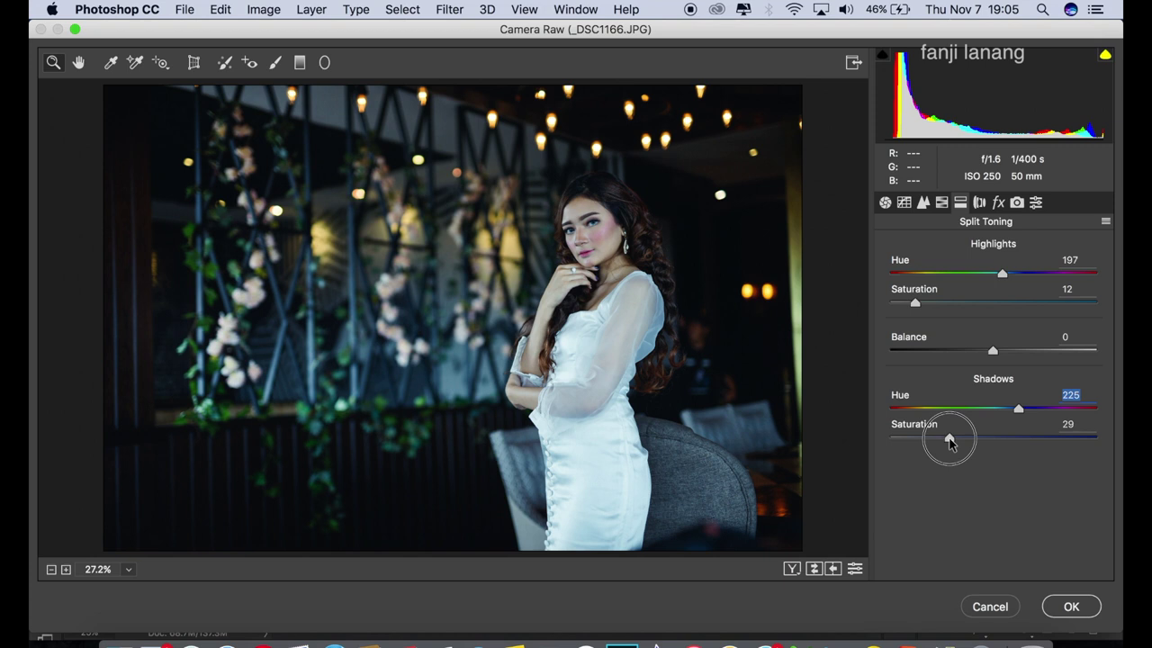
pyautogui.moveTo(951, 443); pyautogui.dragTo(953, 443)
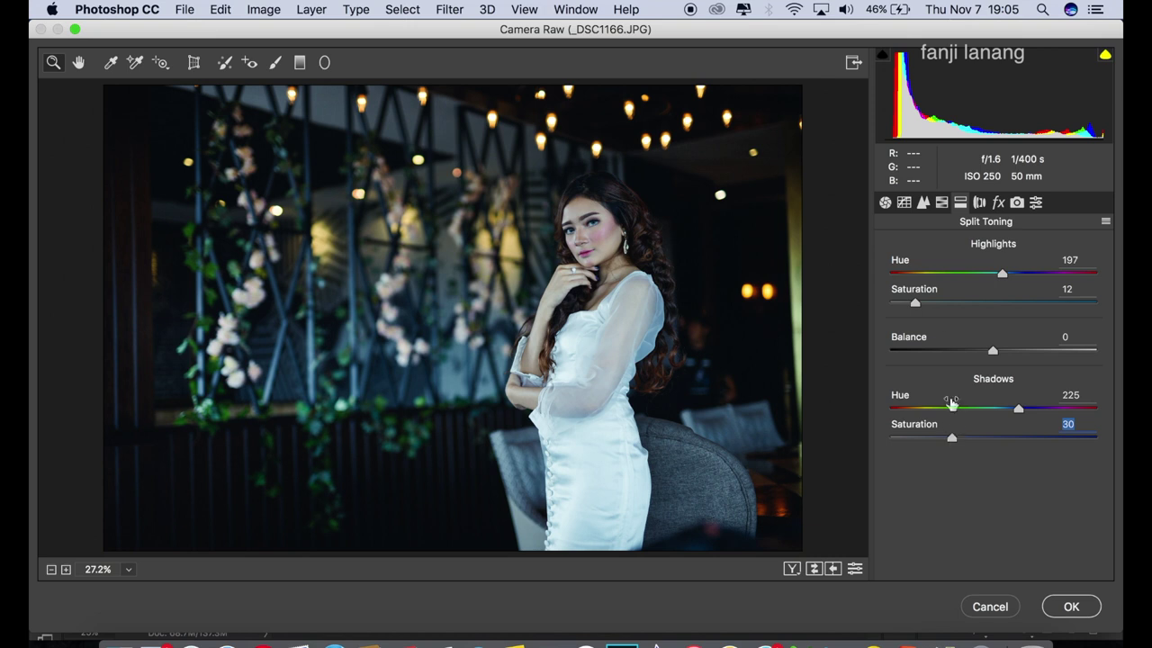
pyautogui.click(982, 203)
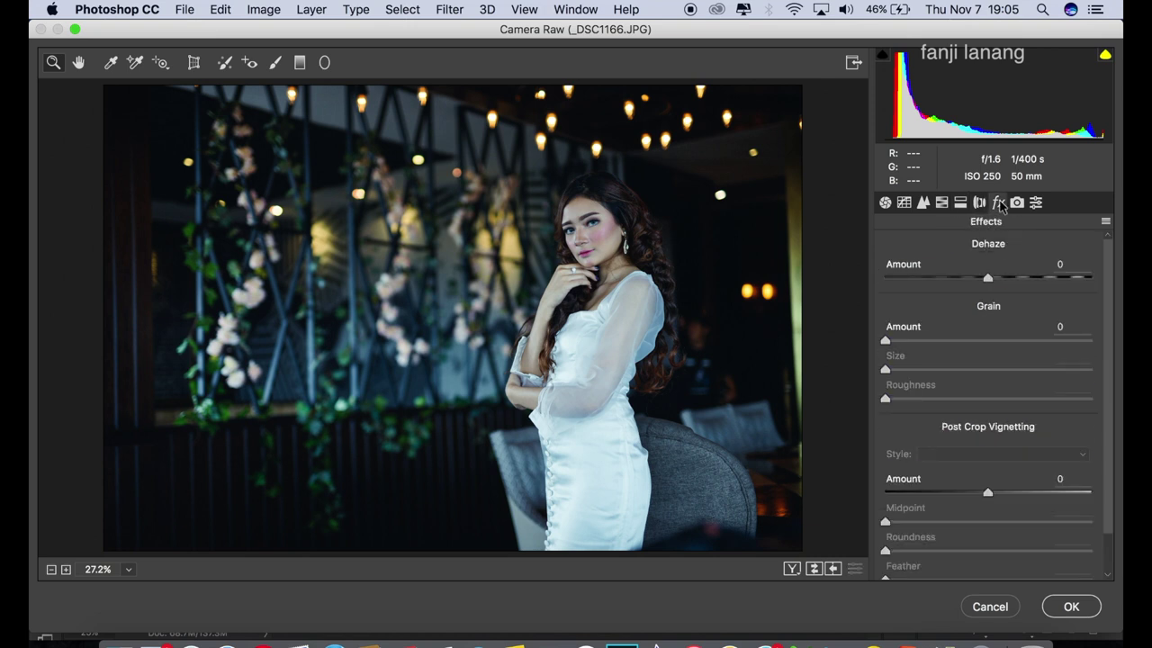
pyautogui.click(1018, 203)
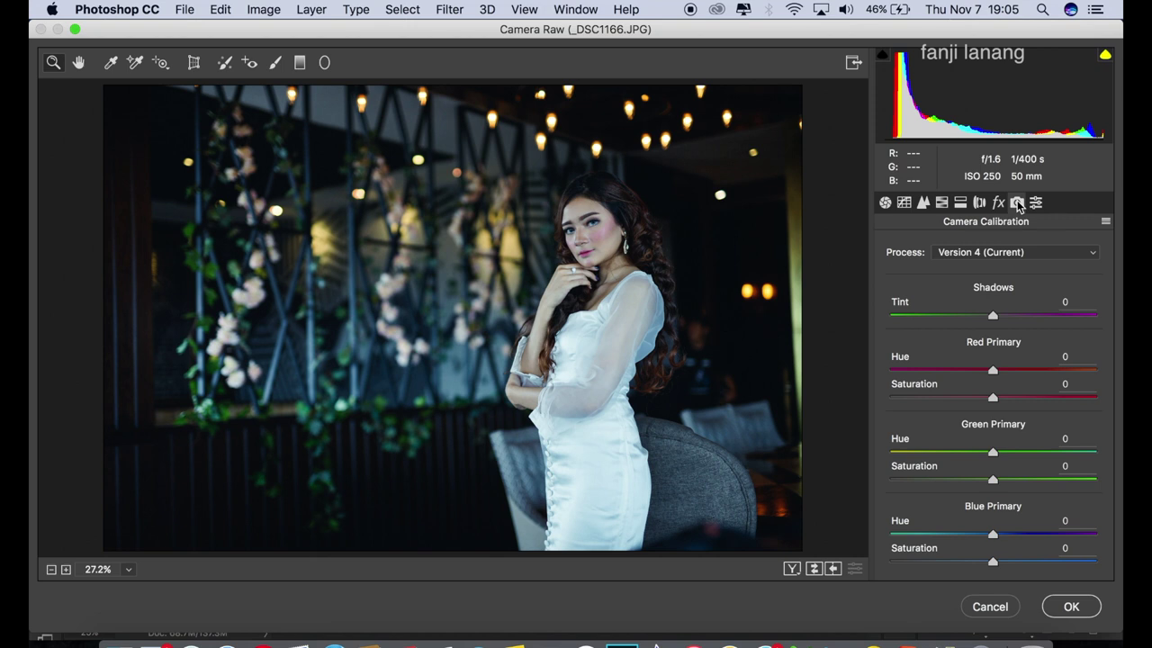
# Set calibration hues Red +81, Green +100, Blue -52 and compare before/after
pyautogui.click(1056, 370)
pyautogui.moveTo(1057, 369); pyautogui.dragTo(1078, 373)
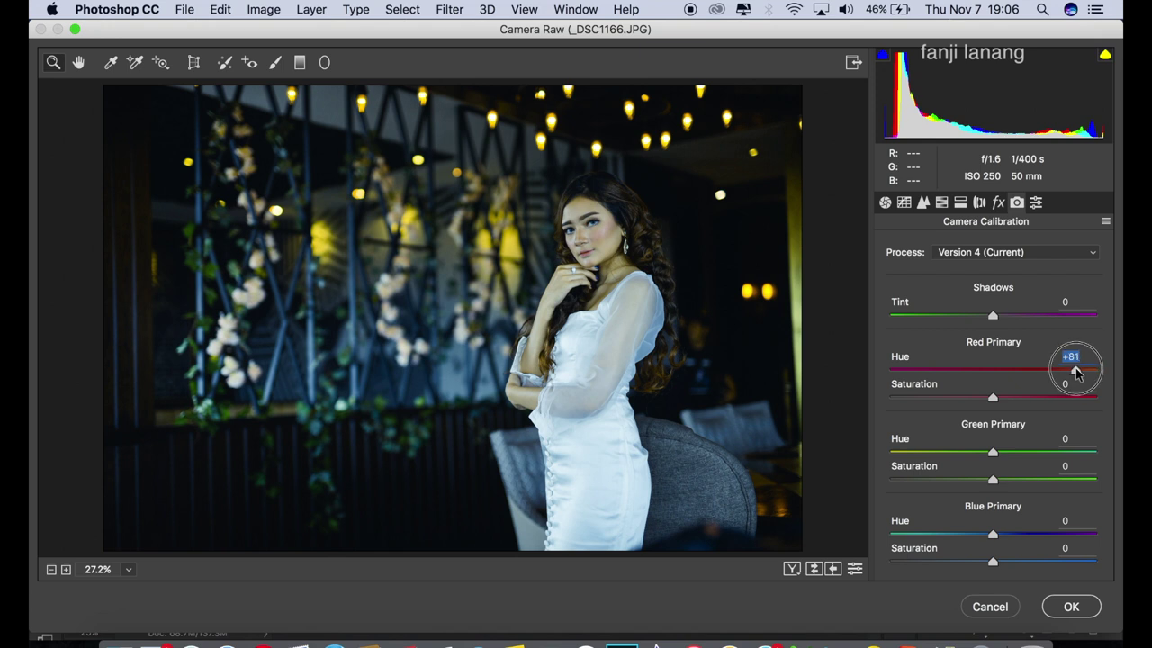
pyautogui.moveTo(1036, 452); pyautogui.dragTo(1120, 449)
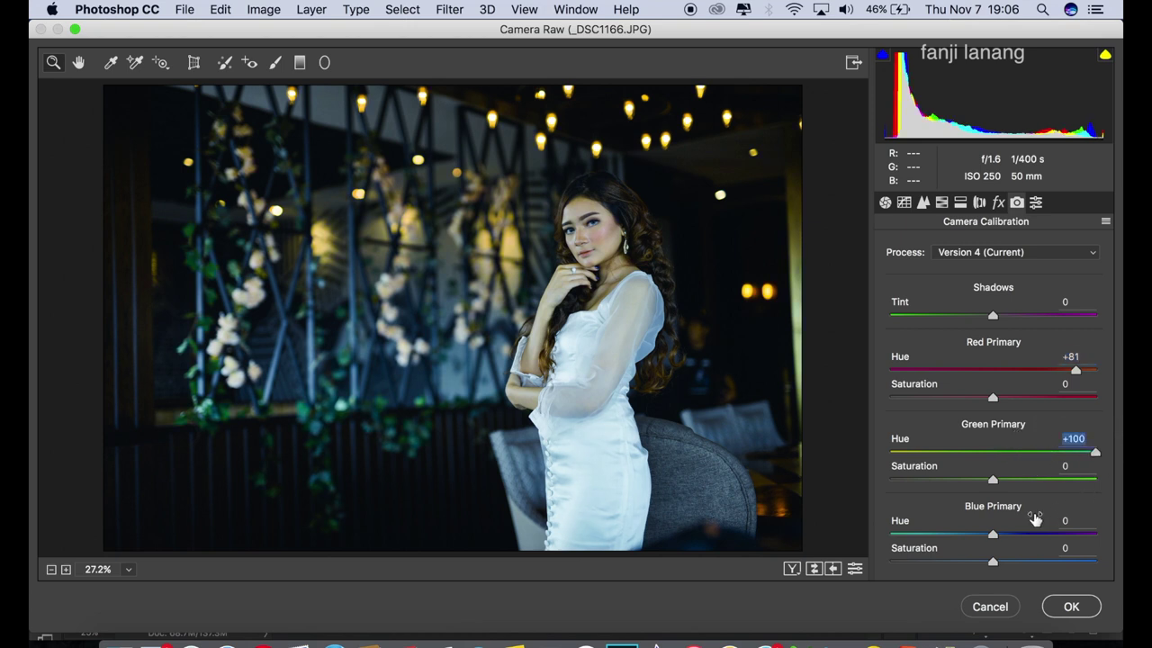
pyautogui.moveTo(934, 538); pyautogui.dragTo(939, 540)
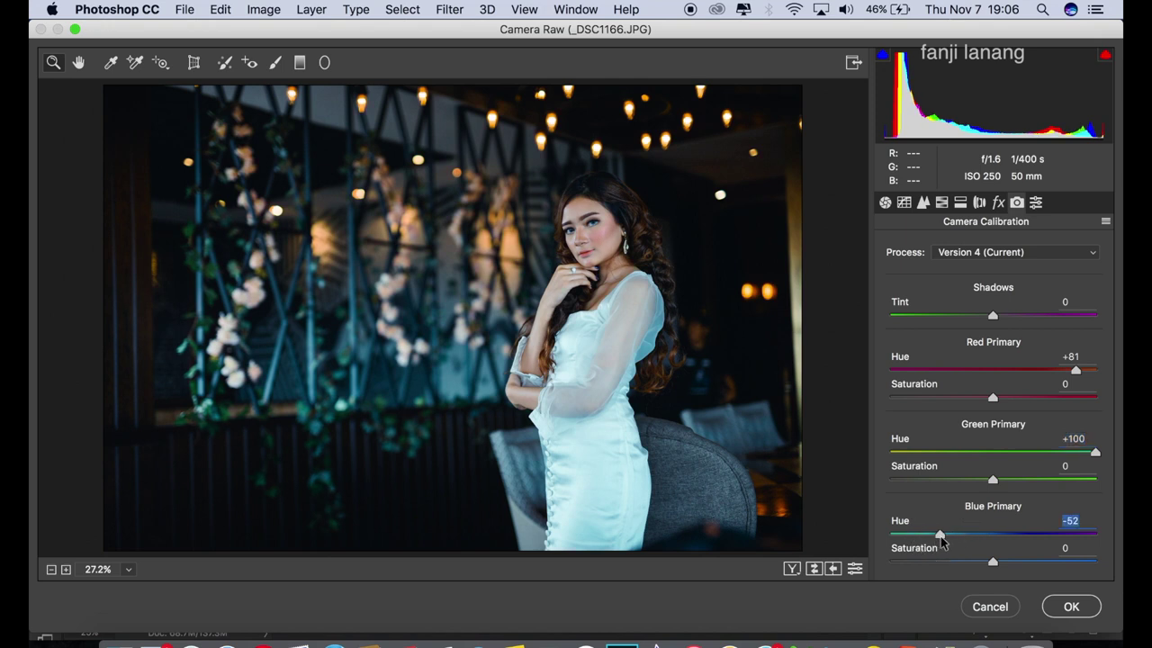
pyautogui.click(793, 570)
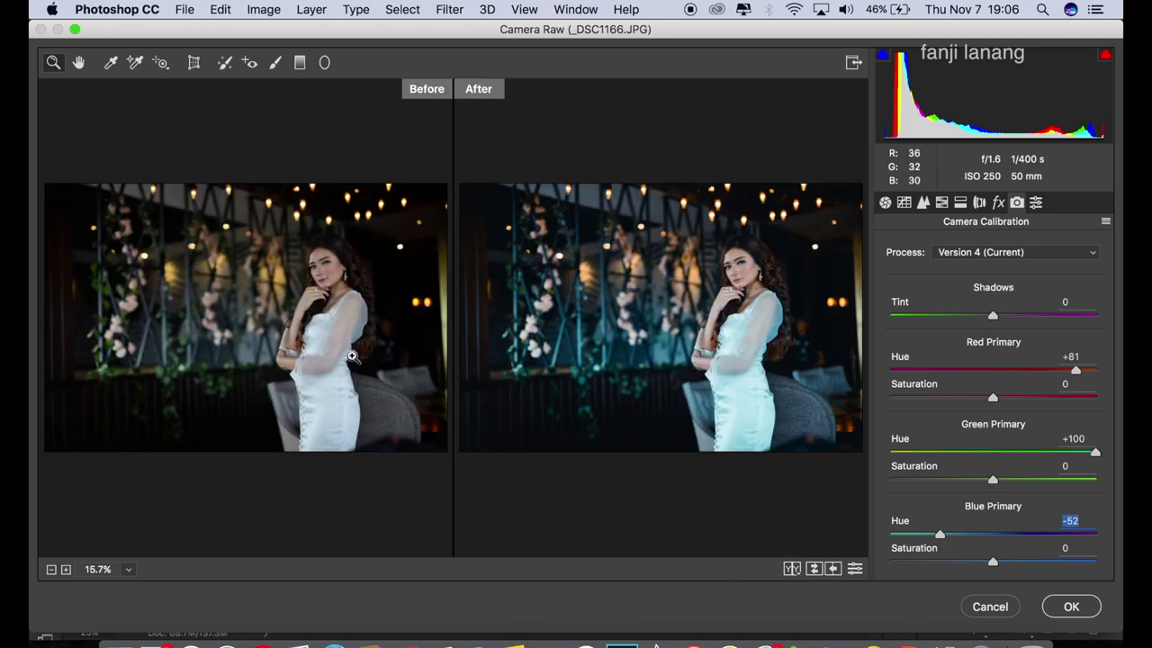
pyautogui.click(1071, 608)
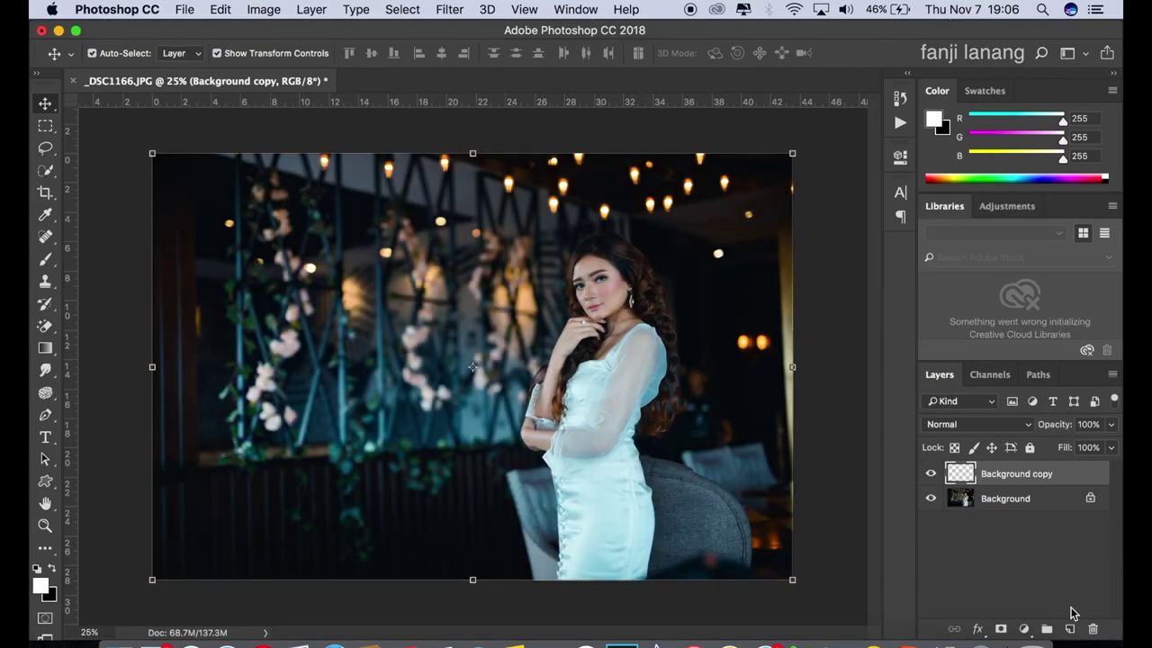
# Check the graded Background copy against the original and add a Selective Color adjustment layer
pyautogui.click(931, 474)
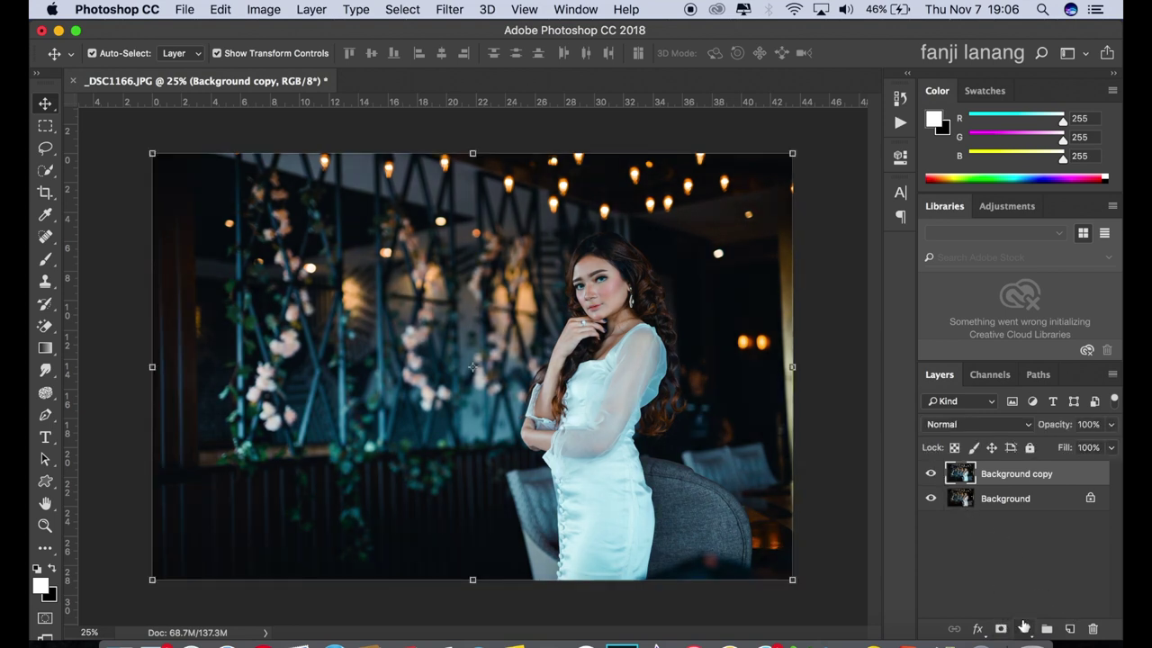
pyautogui.click(1024, 629)
pyautogui.click(1033, 597)
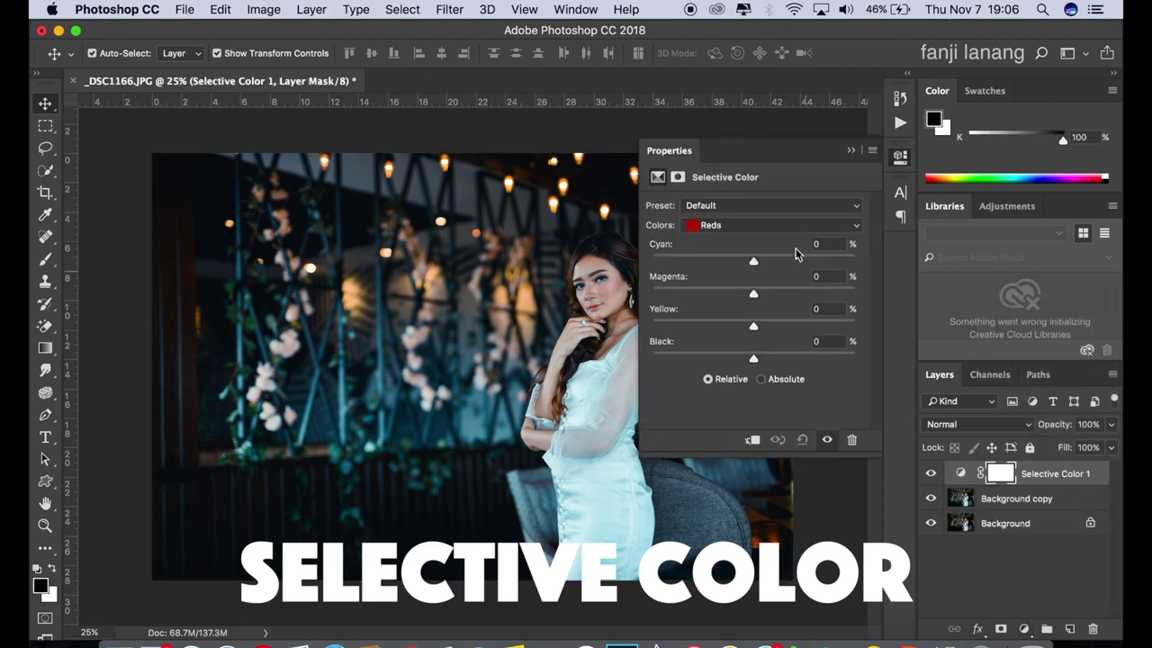
# In Selective Color, reduce Neutrals Yellow to about -7
pyautogui.click(788, 226)
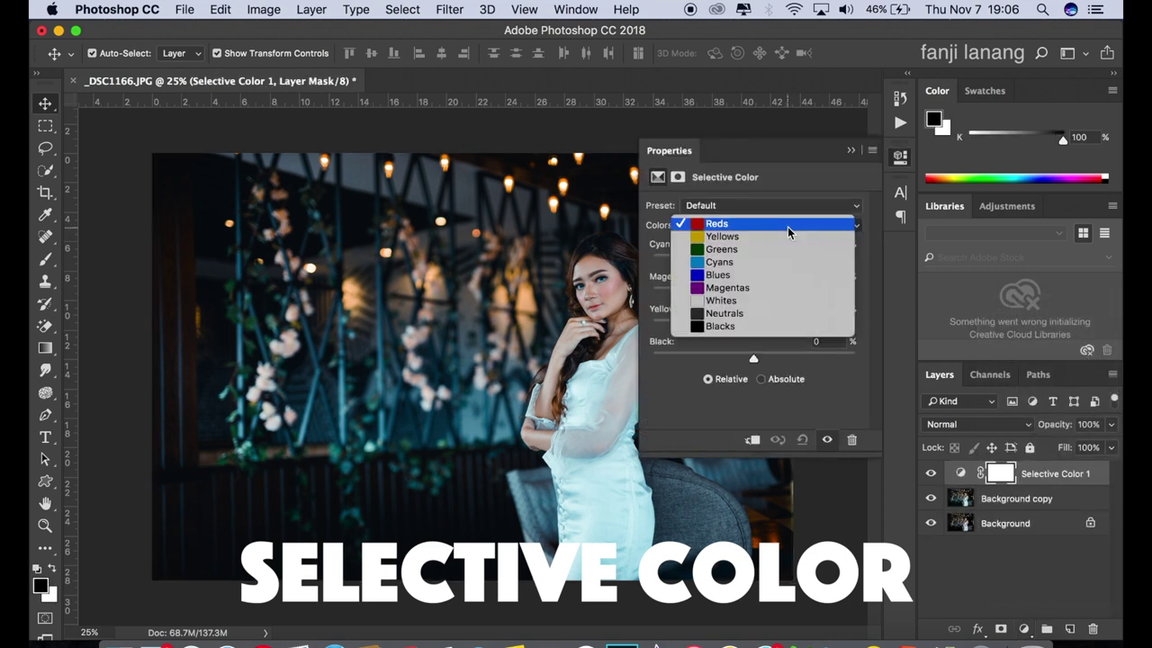
pyautogui.click(730, 313)
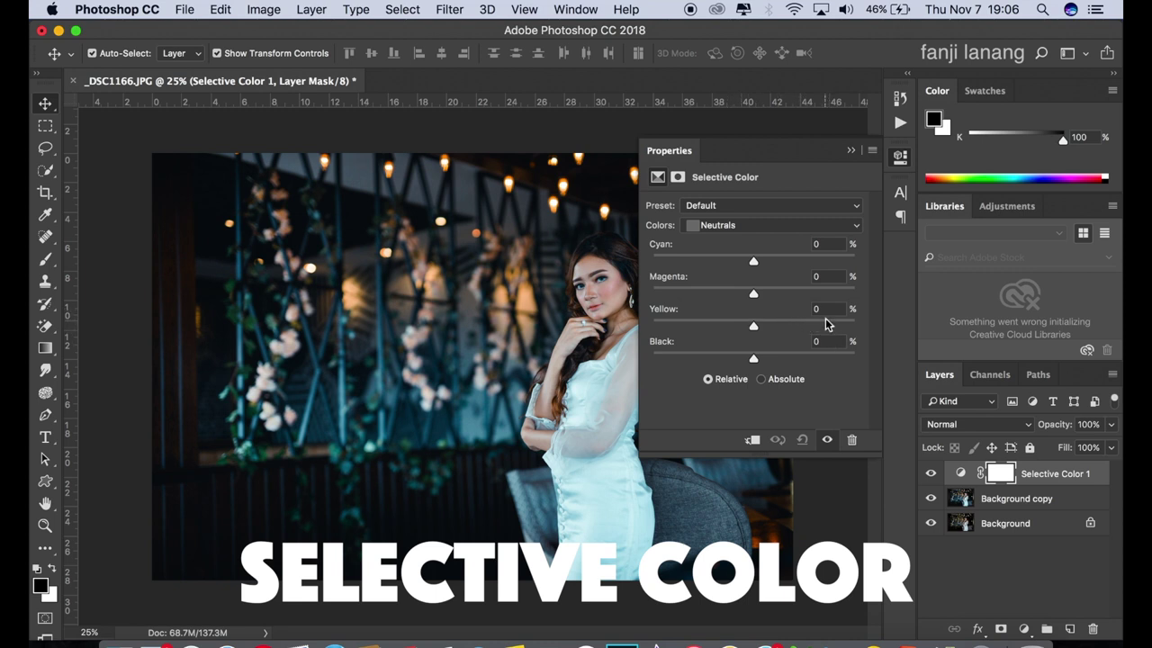
pyautogui.moveTo(753, 326); pyautogui.dragTo(749, 331)
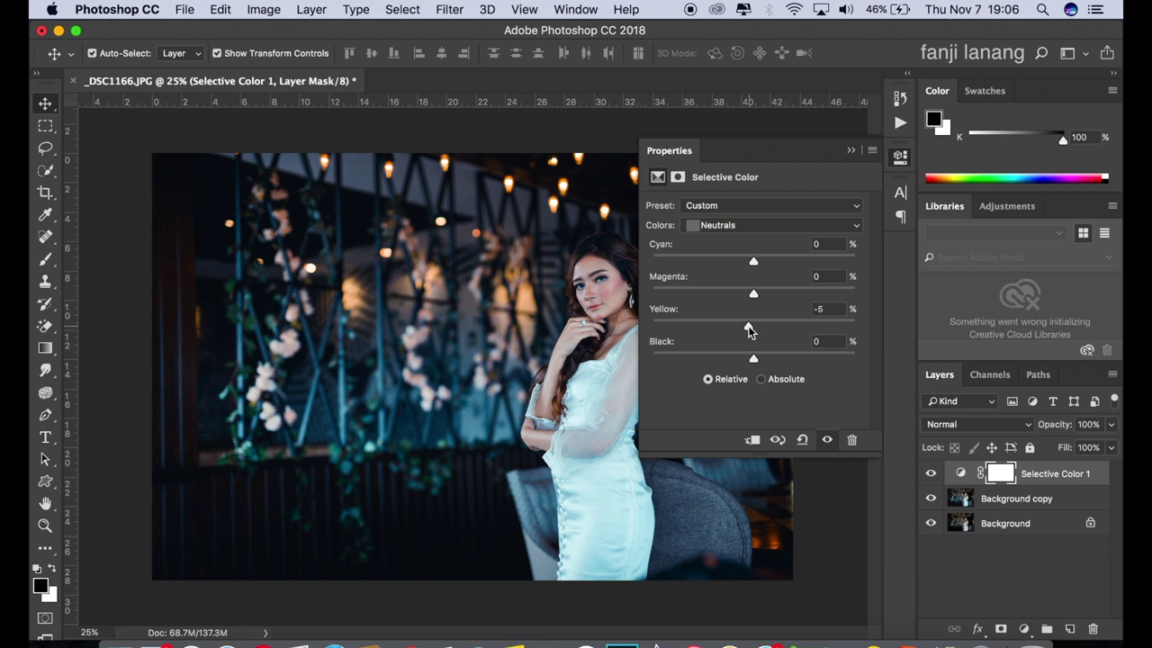
# Set Blacks to Cyan +10, Magenta +3 and Yellow -8
pyautogui.click(781, 223)
pyautogui.click(760, 236)
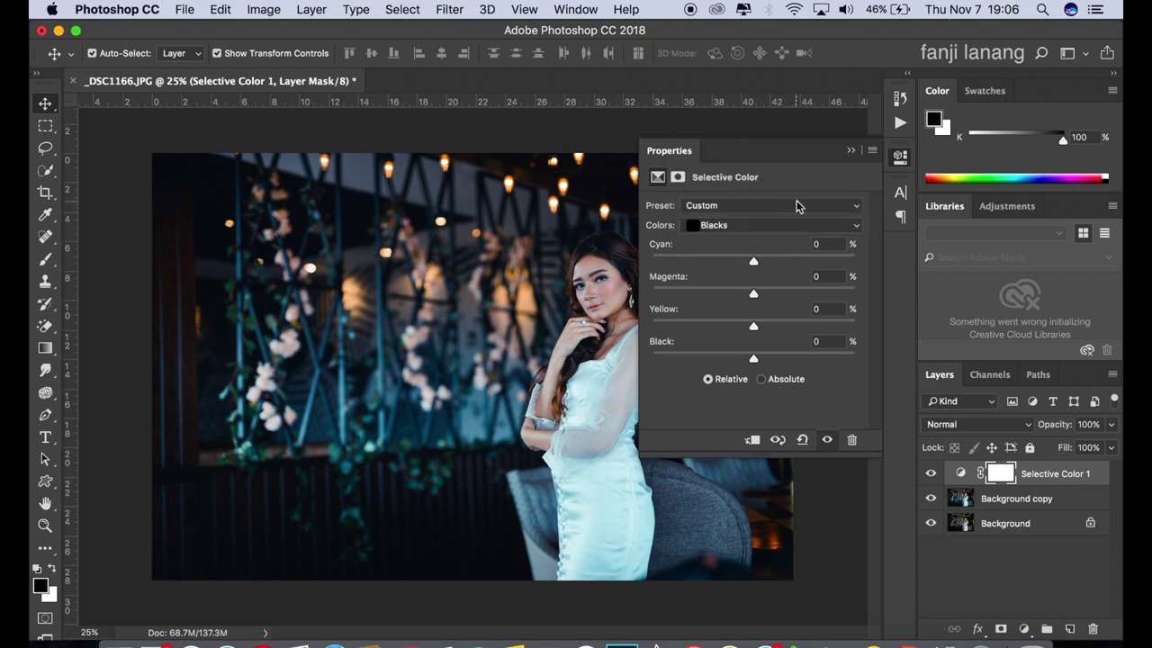
pyautogui.click(819, 244)
pyautogui.write('10')
pyautogui.moveTo(753, 294); pyautogui.dragTo(751, 332)
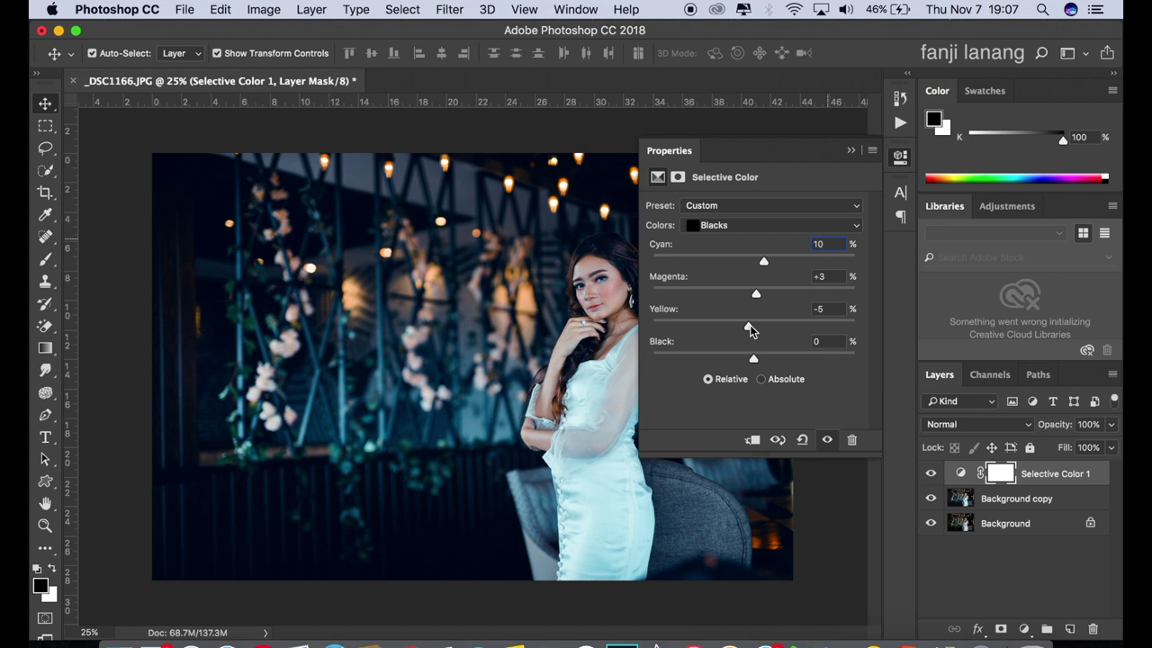
pyautogui.click(748, 330)
pyautogui.moveTo(747, 330); pyautogui.dragTo(746, 335)
pyautogui.click(852, 151)
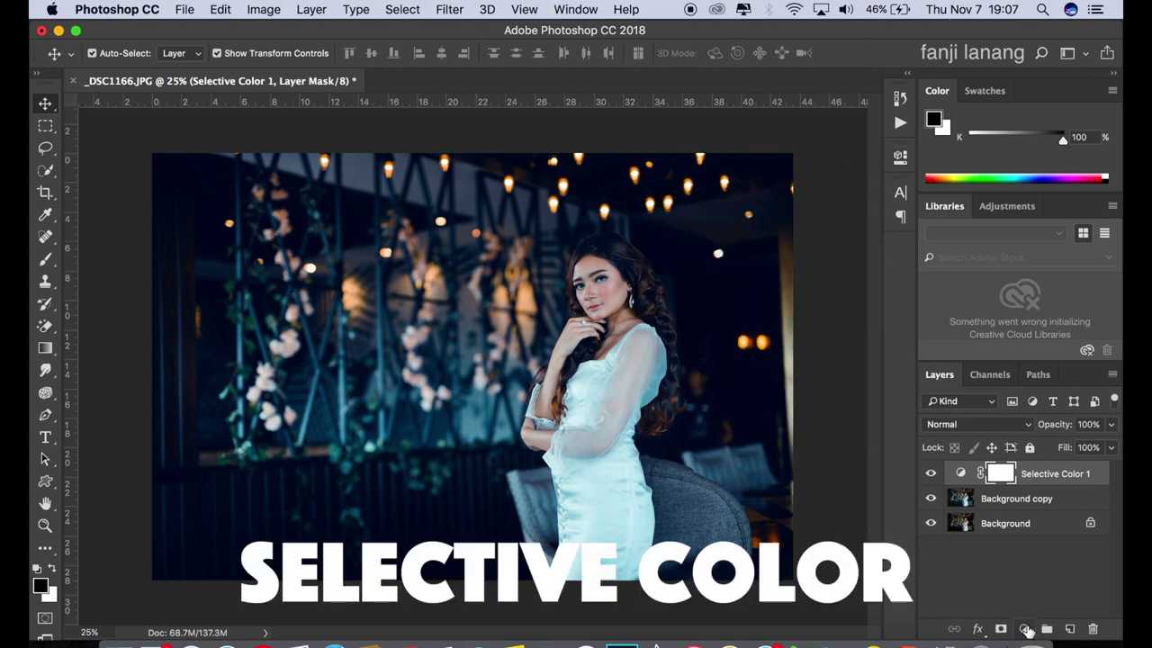
# Add a new Selective Color adjustment layer with Reds Cyan set to -100
pyautogui.click(1024, 629)
pyautogui.click(1035, 596)
pyautogui.click(711, 225)
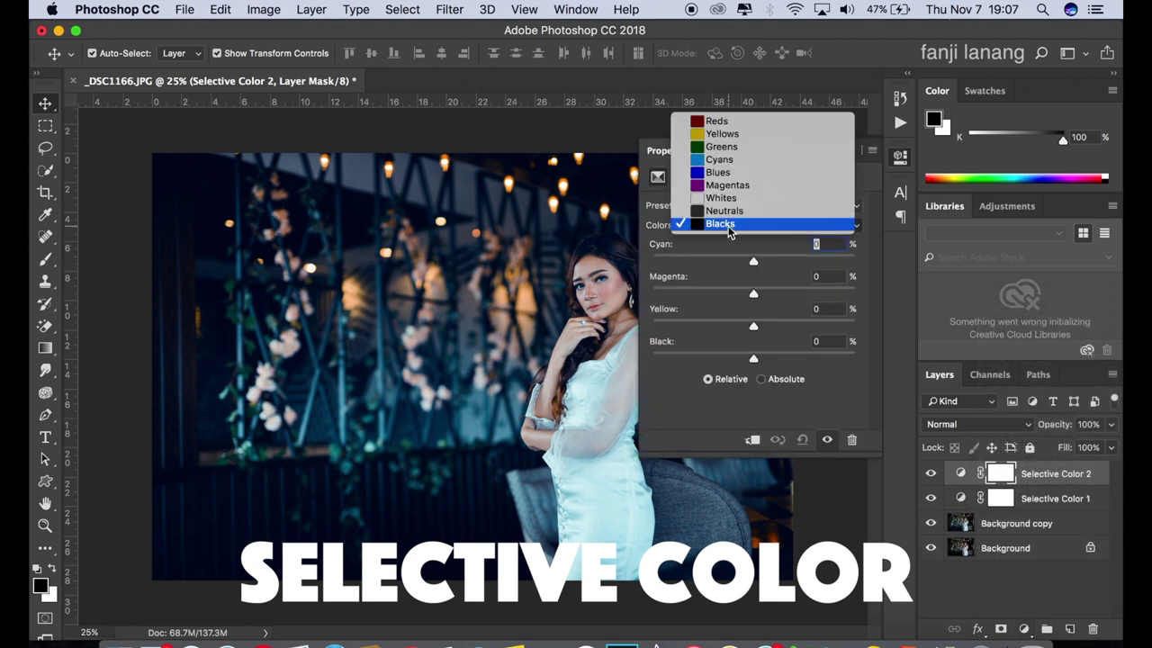
pyautogui.click(720, 125)
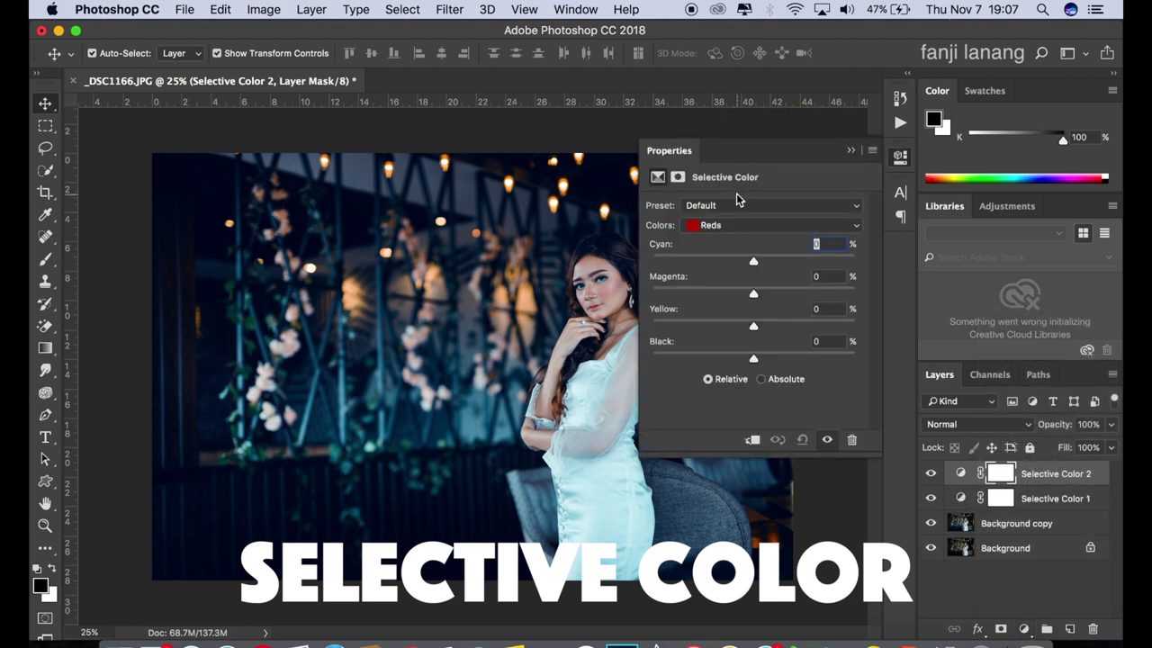
pyautogui.moveTo(730, 260); pyautogui.dragTo(630, 267)
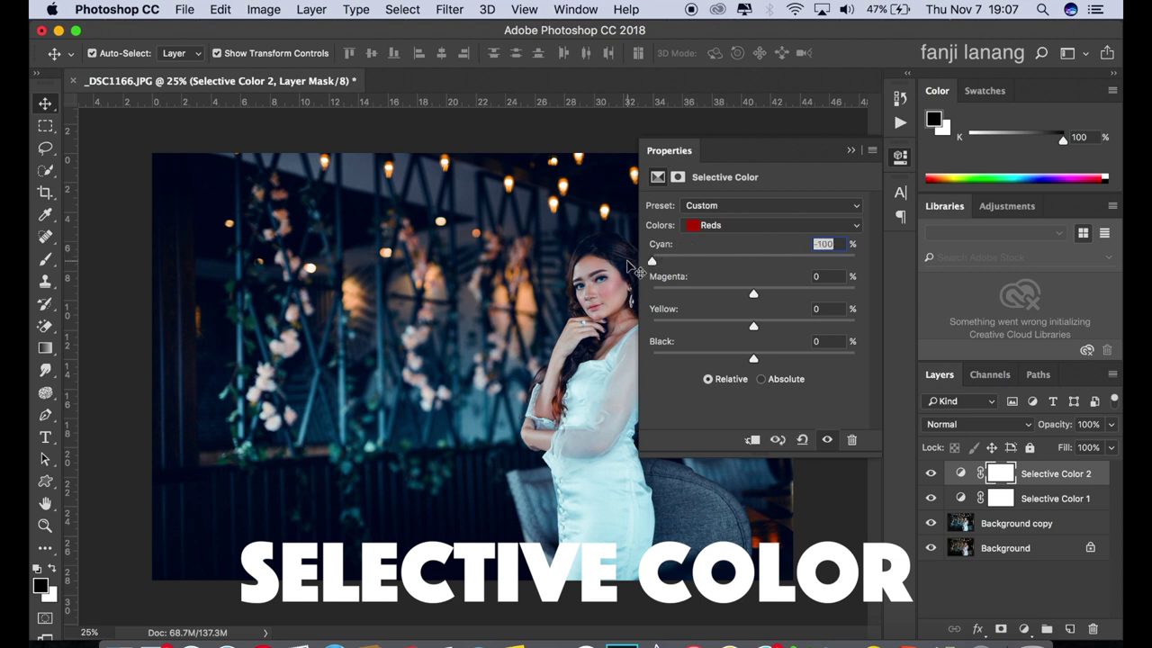
# Set the Yellows to Cyan -100, Magenta -46, Yellow +100 and Black +100
pyautogui.click(711, 225)
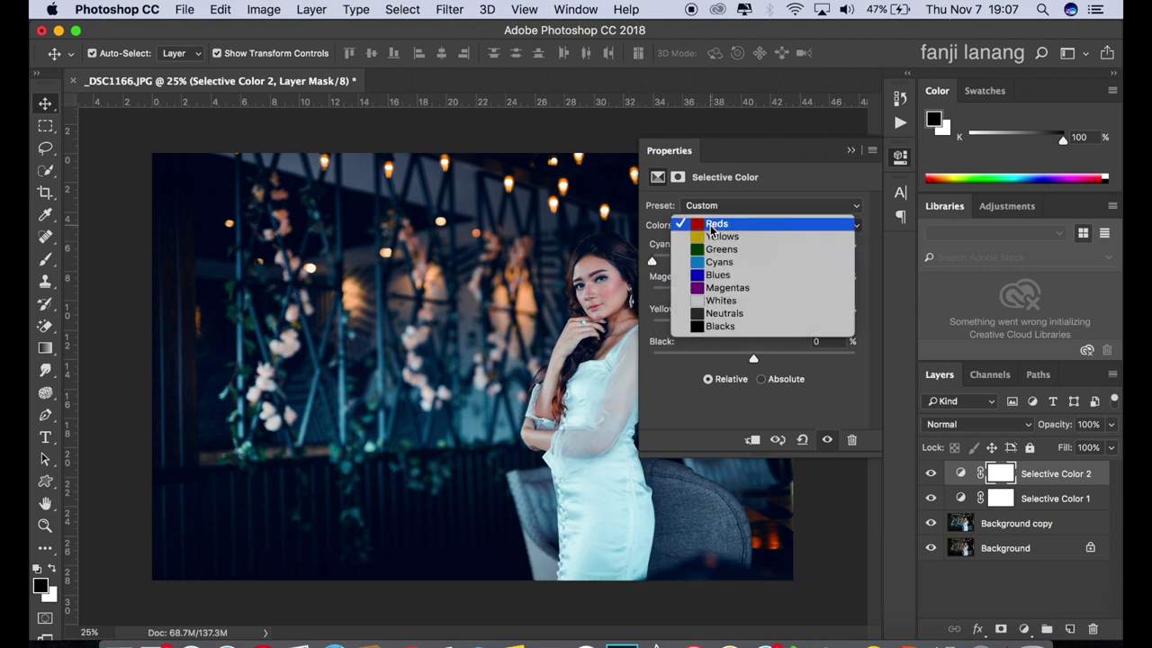
pyautogui.click(712, 237)
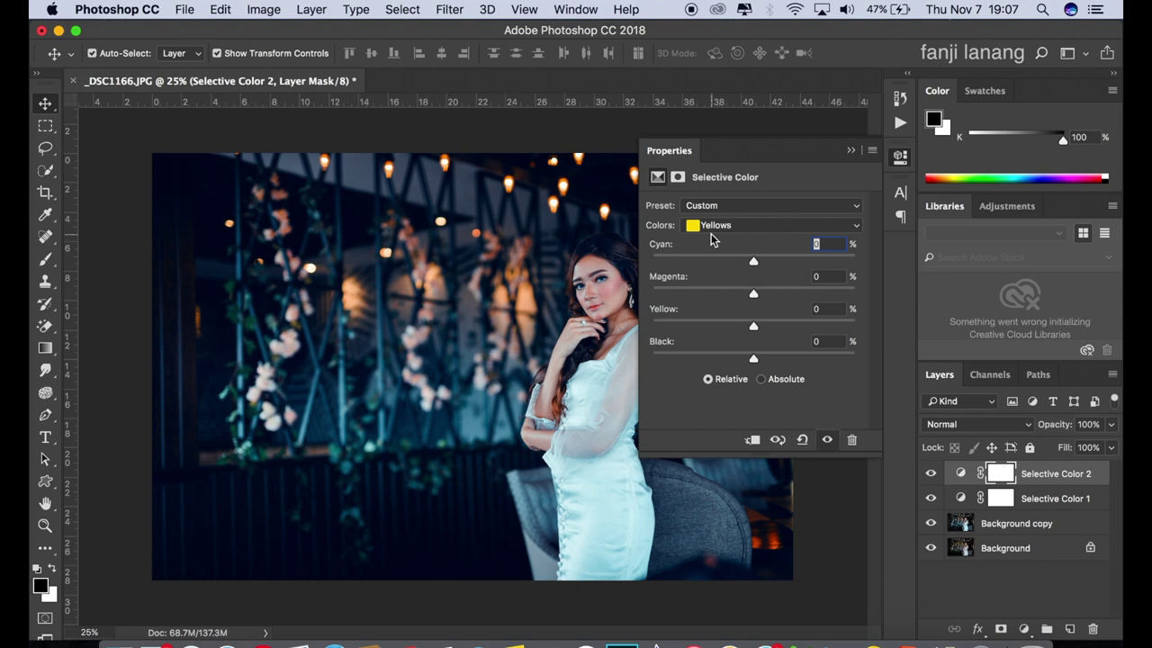
pyautogui.moveTo(719, 260); pyautogui.dragTo(627, 268)
pyautogui.click(708, 293)
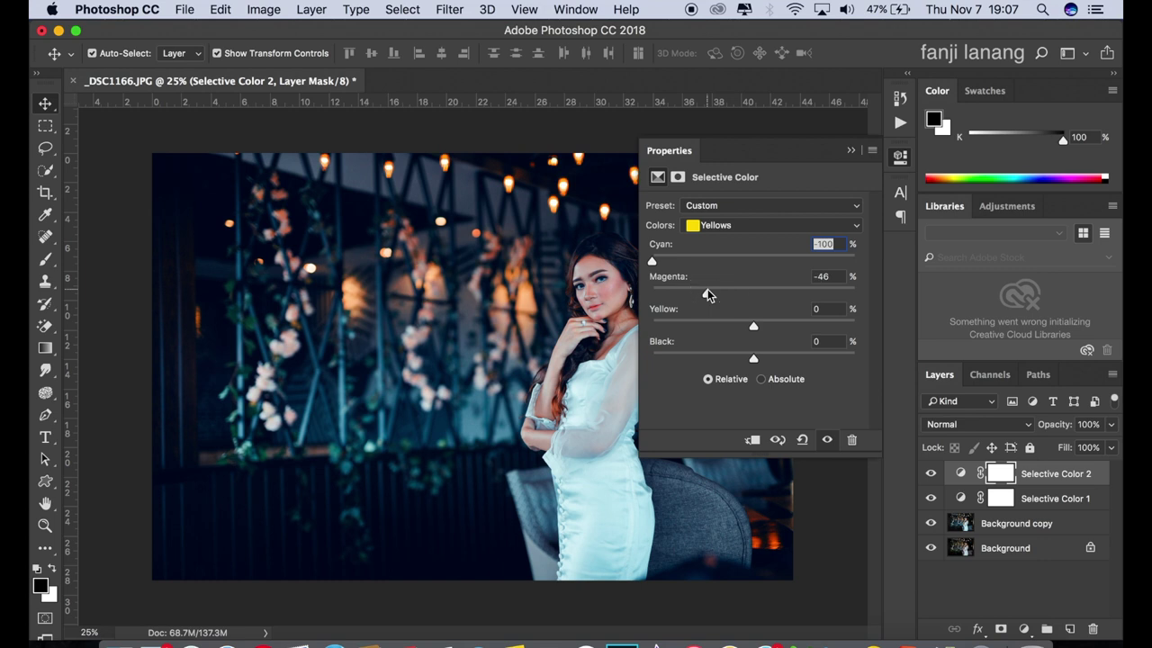
pyautogui.moveTo(823, 325); pyautogui.dragTo(905, 333)
pyautogui.moveTo(837, 356); pyautogui.dragTo(885, 359)
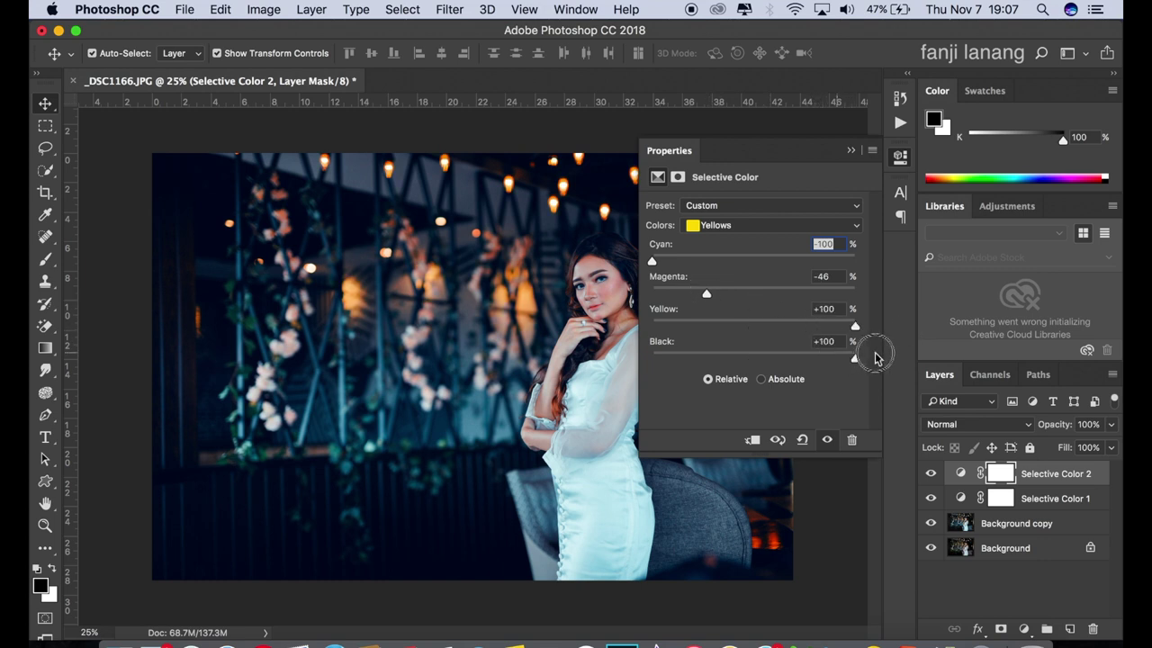
pyautogui.click(852, 151)
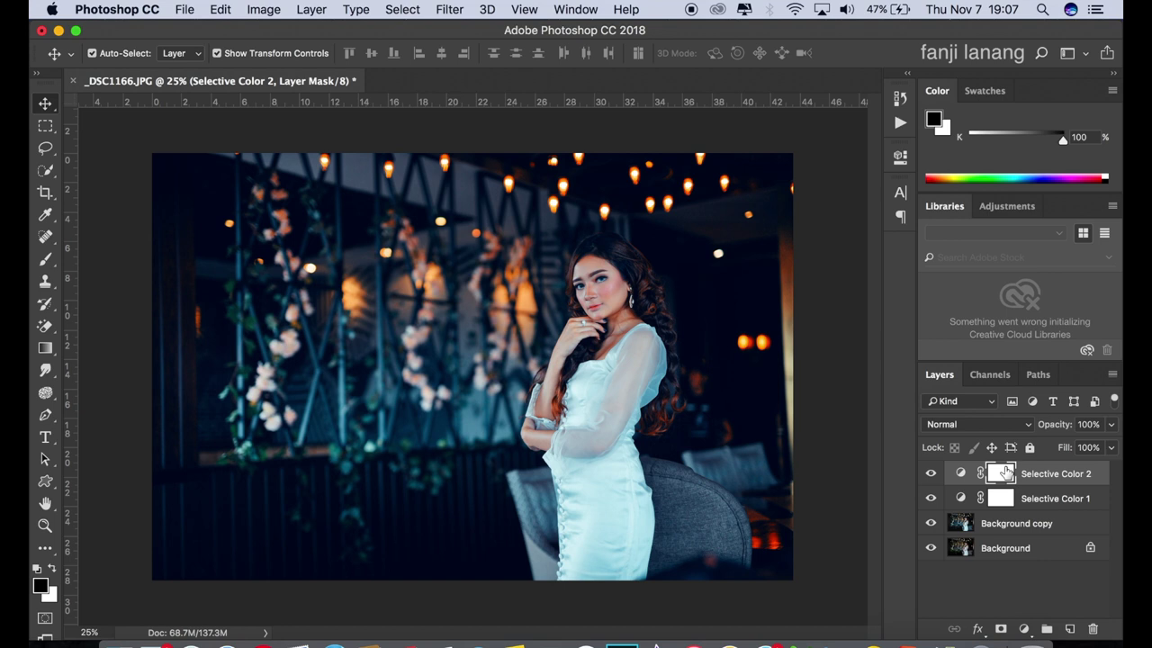
# Paint out the woman's face on the Selective Color 2 mask with an 88% opacity brush
pyautogui.click(47, 259)
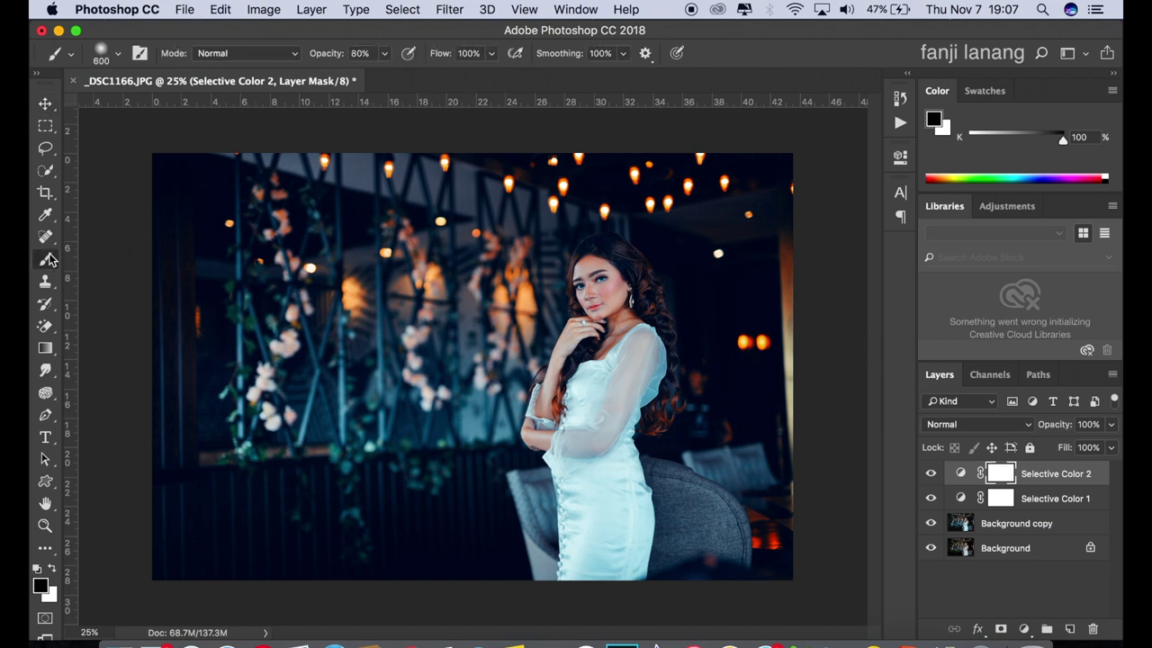
pyautogui.click(117, 52)
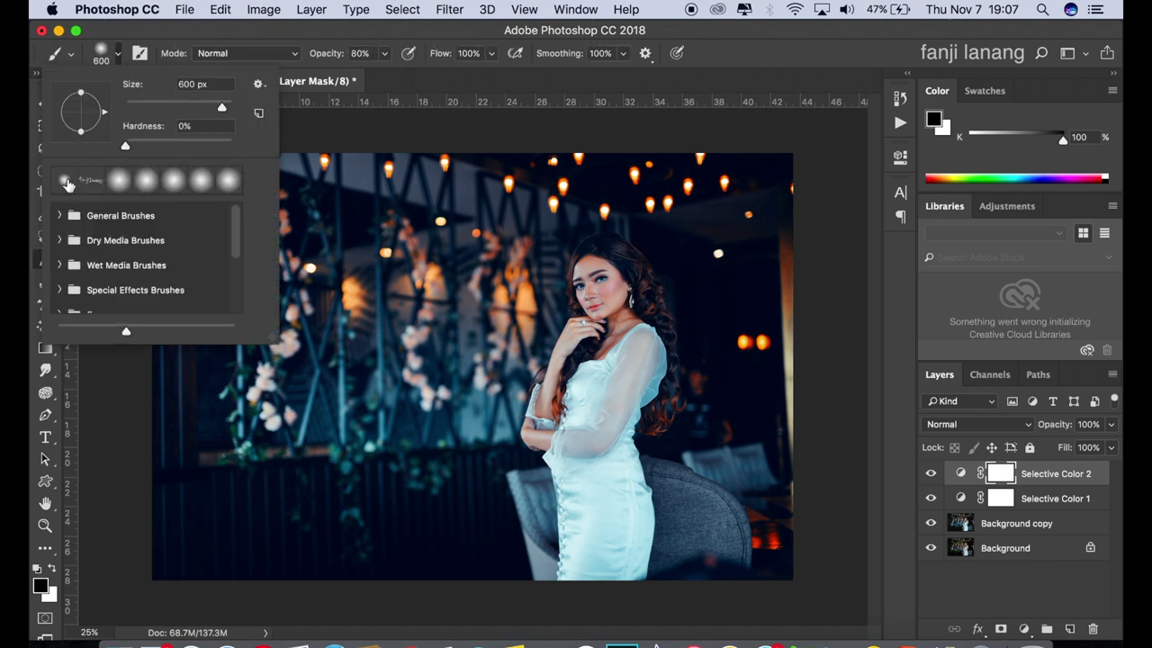
pyautogui.click(768, 48)
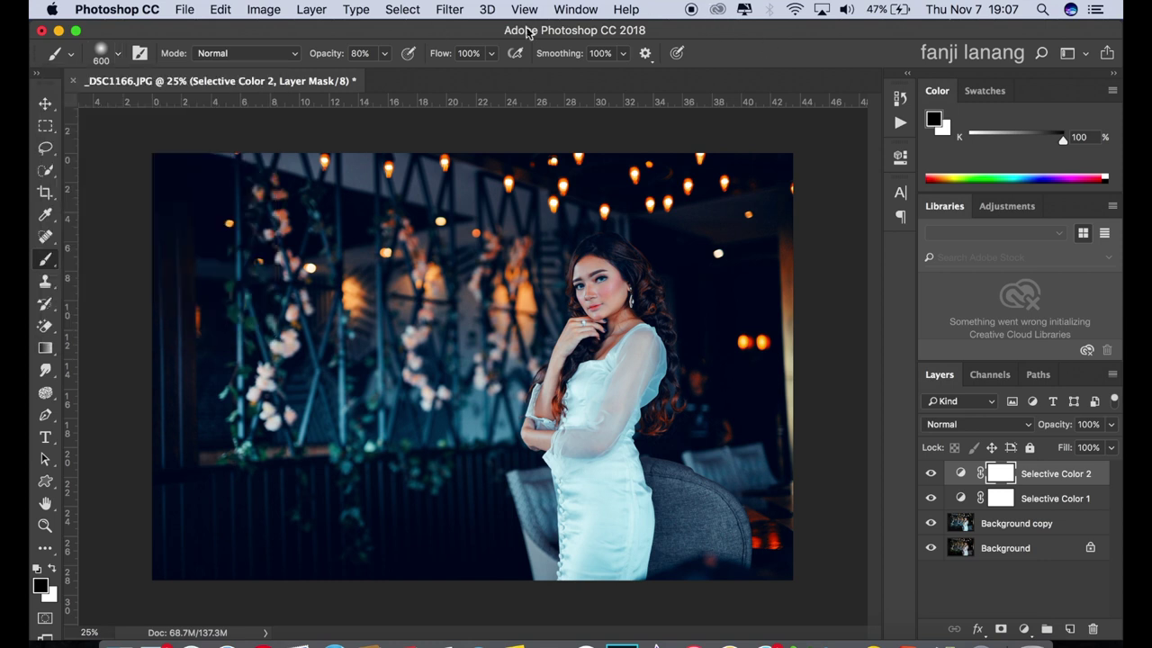
pyautogui.click(385, 54)
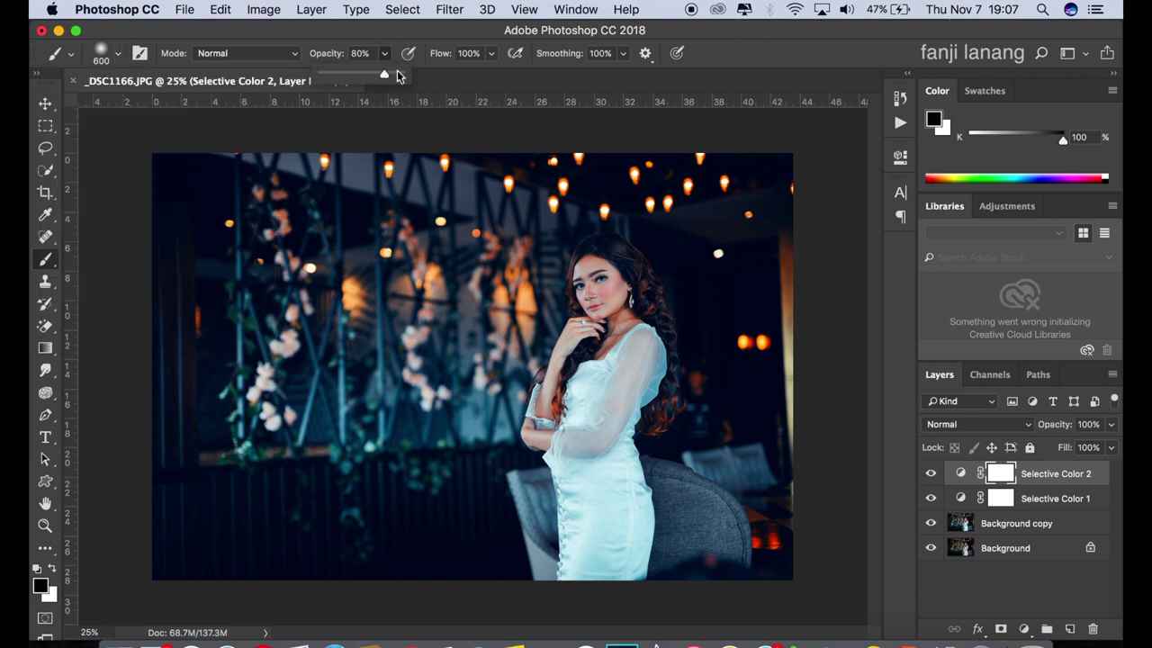
pyautogui.click(391, 76)
pyautogui.click(52, 571)
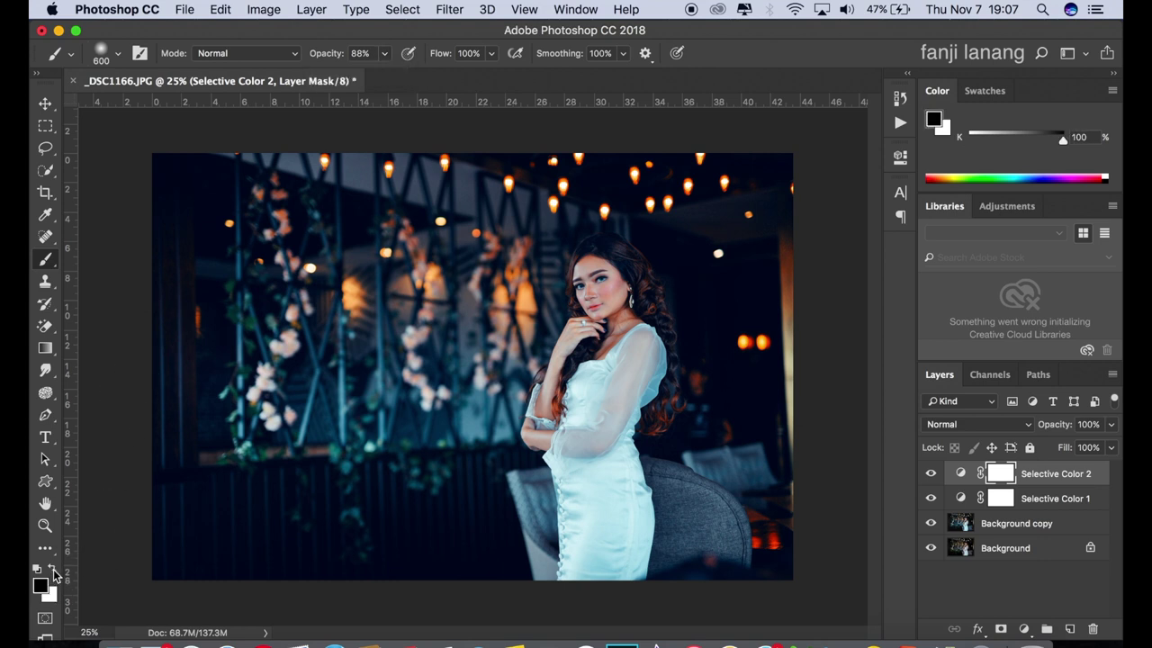
pyautogui.moveTo(599, 297)
pyautogui.mouseDown()
pyautogui.moveTo(615, 290)
pyautogui.moveTo(621, 324)
pyautogui.mouseUp()
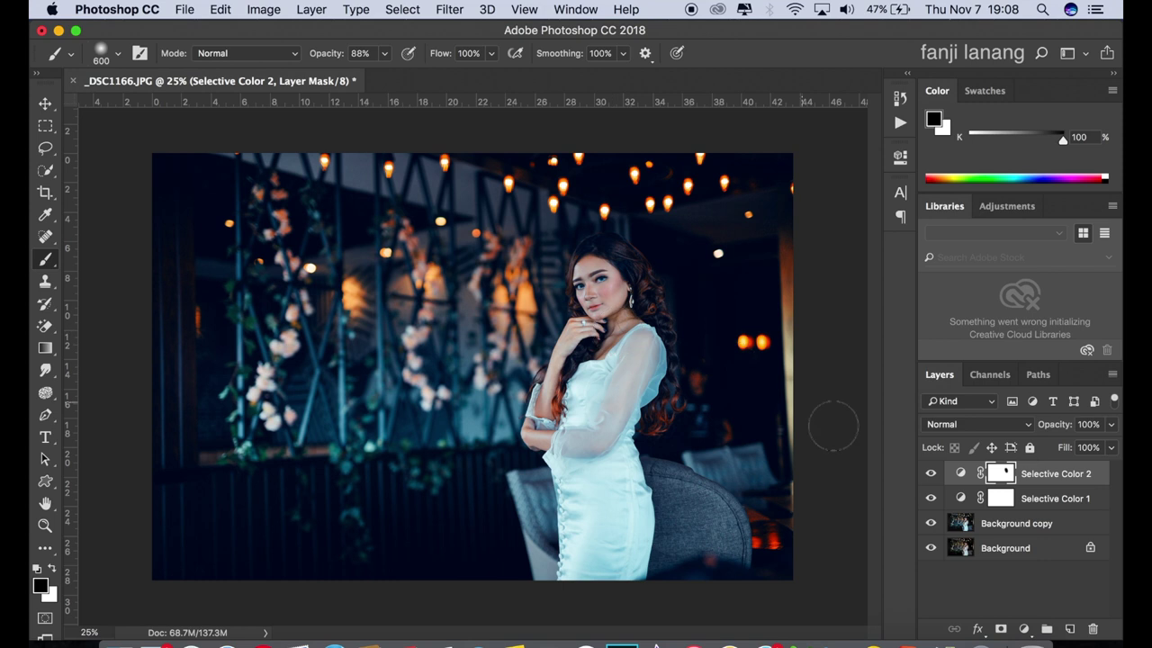
pyautogui.click(931, 475)
# On a new layer, stamp a white signature brush at the photo's bottom-left, sized to 700 px
pyautogui.click(1069, 629)
pyautogui.press('x')
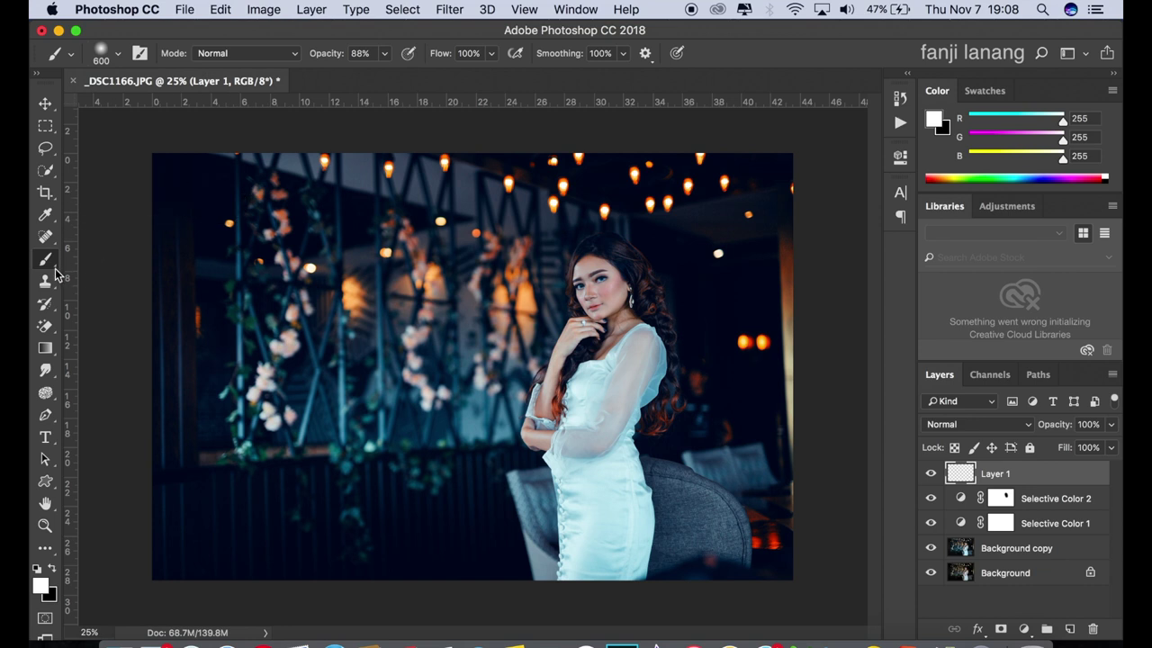
pyautogui.click(117, 54)
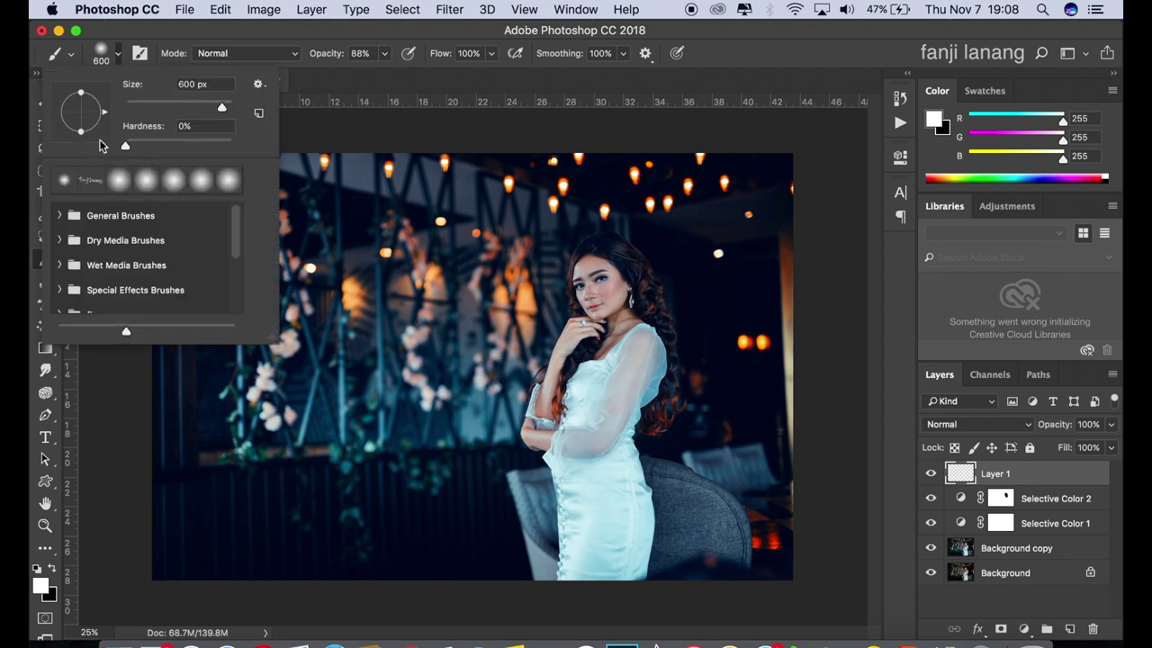
pyautogui.click(89, 180)
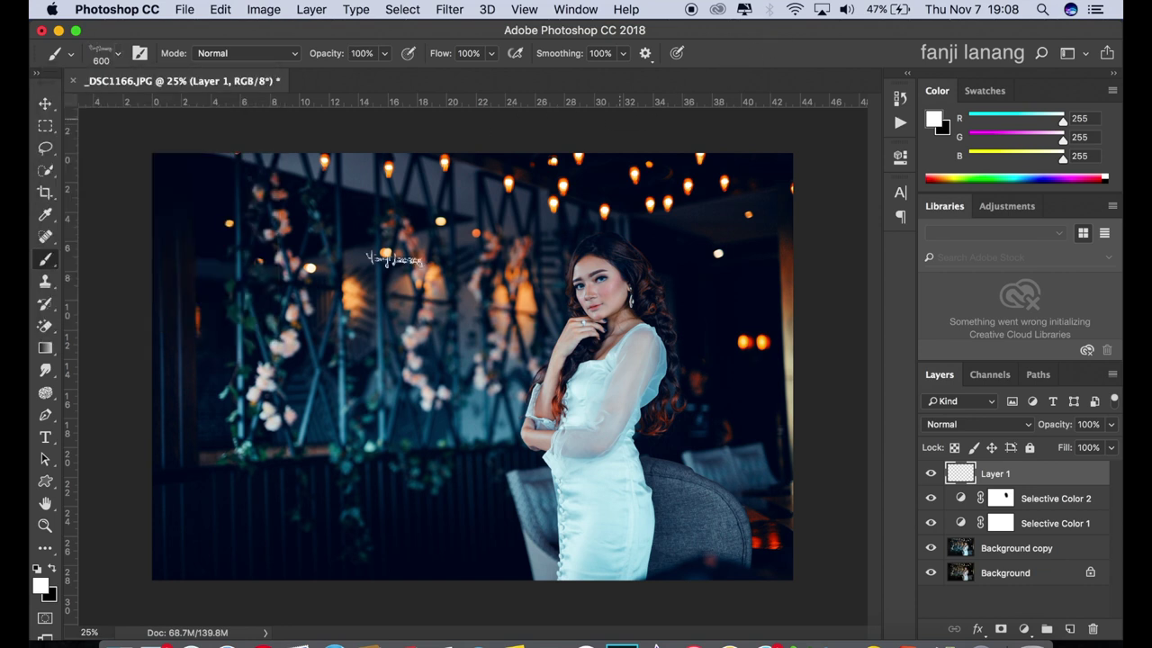
pyautogui.click(198, 551)
pyautogui.press(']')
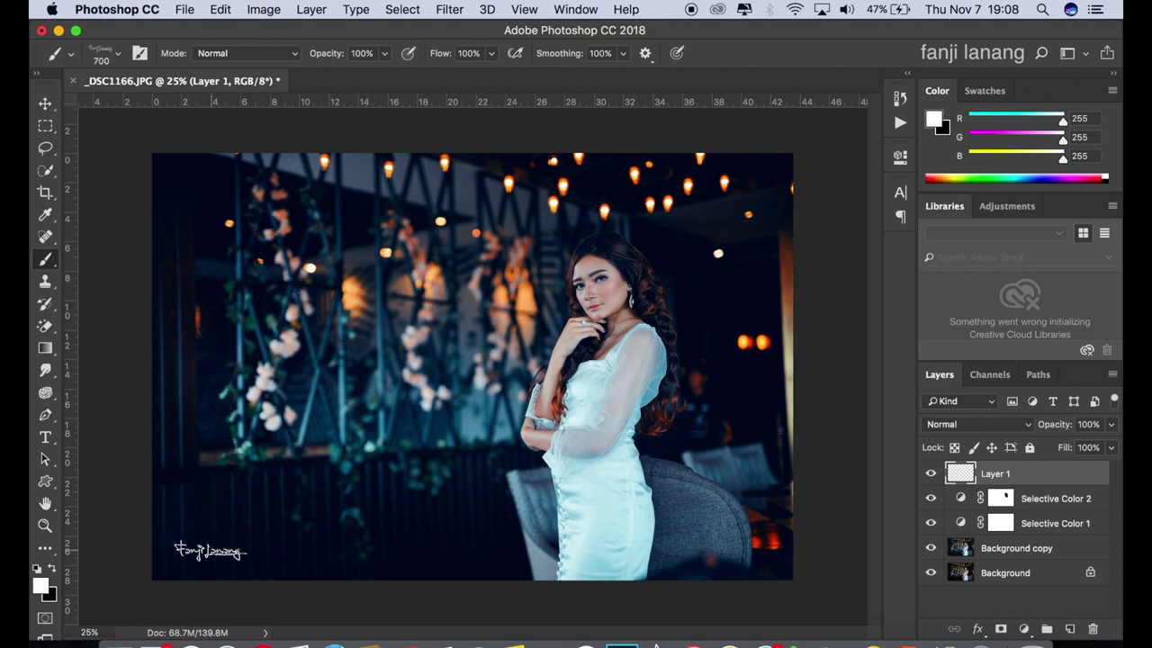